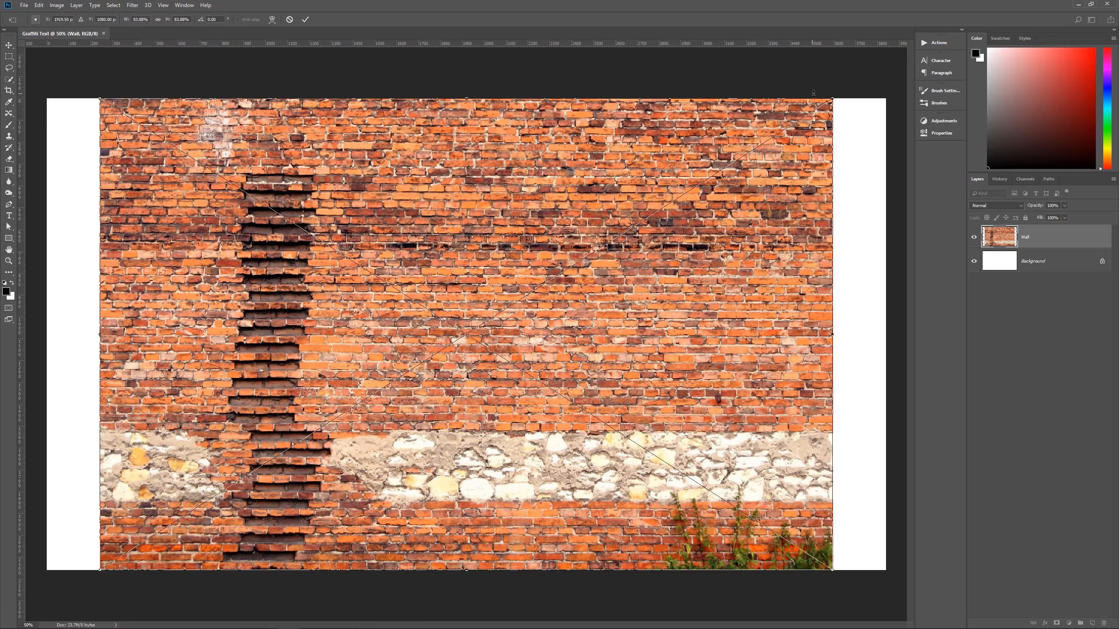
Enlarge the Wall image to about 112% so it covers the whole canvas, and delete the white Background layer
mouse_move(830, 100)
mouse_down()
mouse_move(903, 67)
mouse_move(842, 93)
mouse_up()
drag(756, 289, 798, 282)
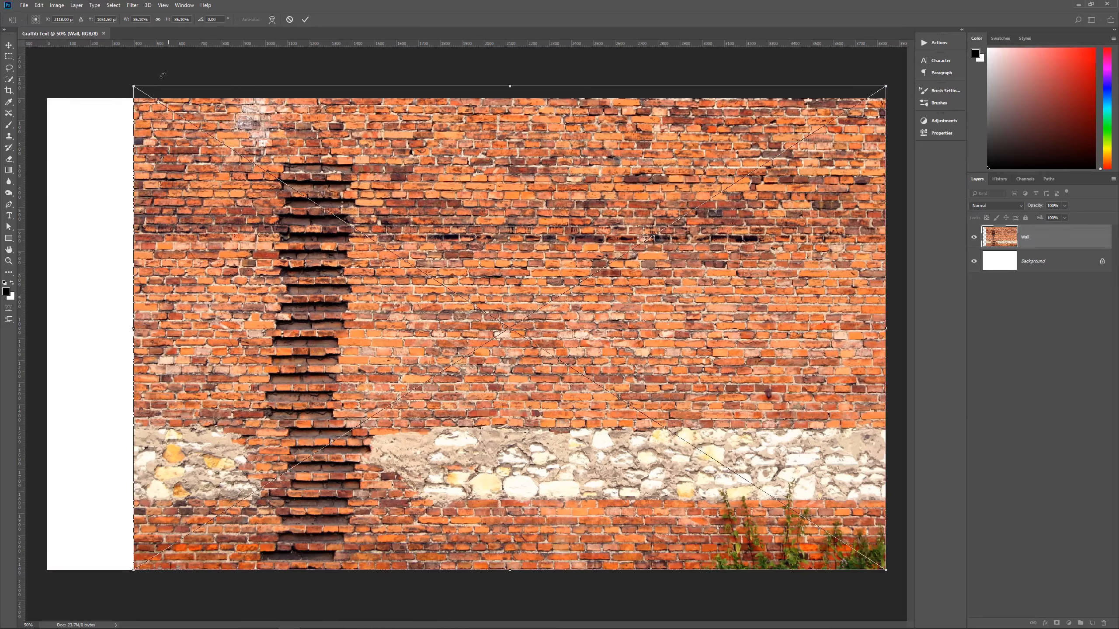
drag(133, 86, 0, 0)
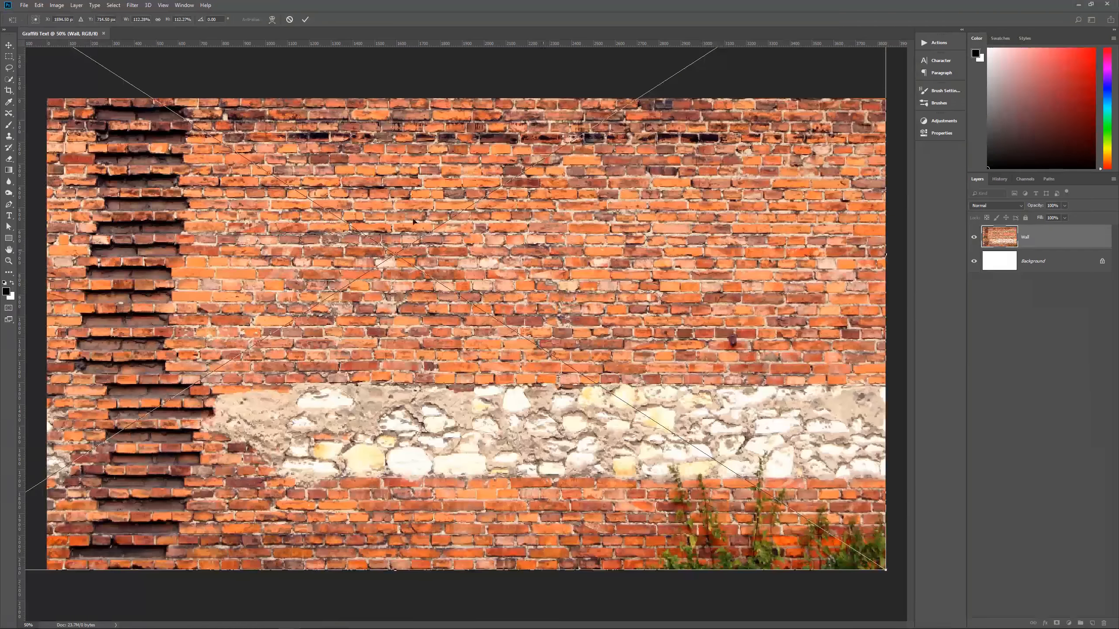
key(Return)
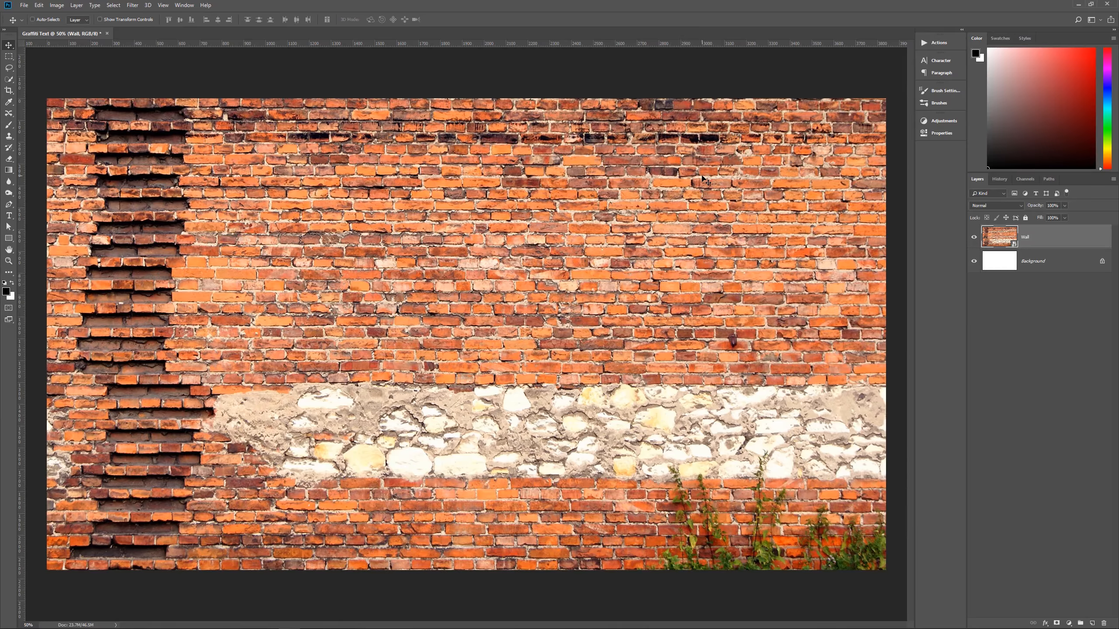
click(1041, 261)
drag(1073, 266, 1103, 622)
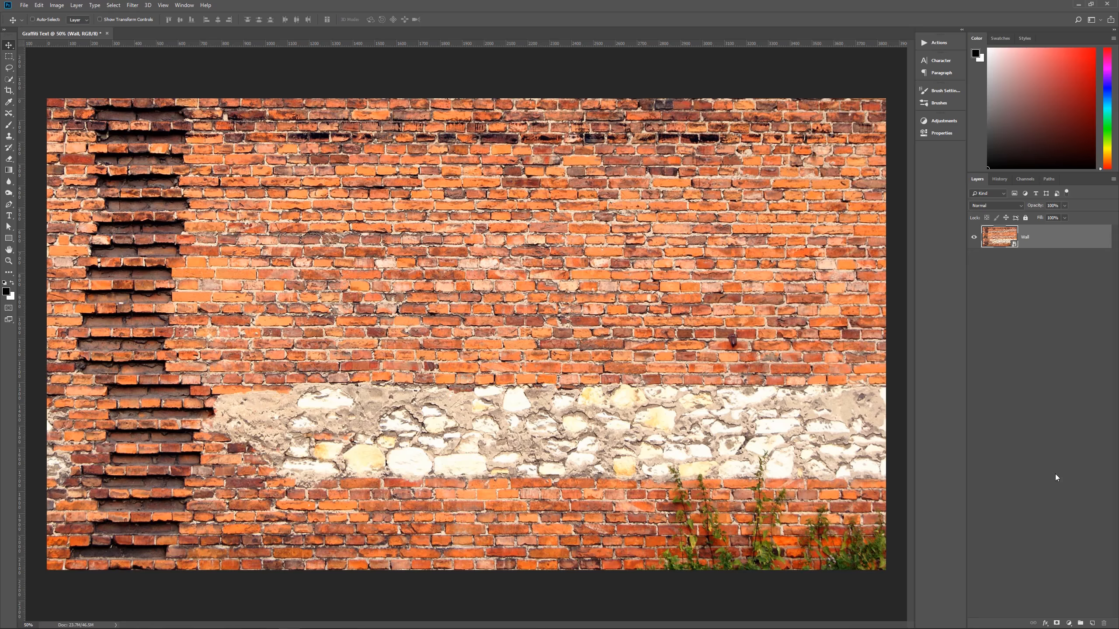
Add a Black & White adjustment layer with the Default preset above the Wall layer
click(1070, 624)
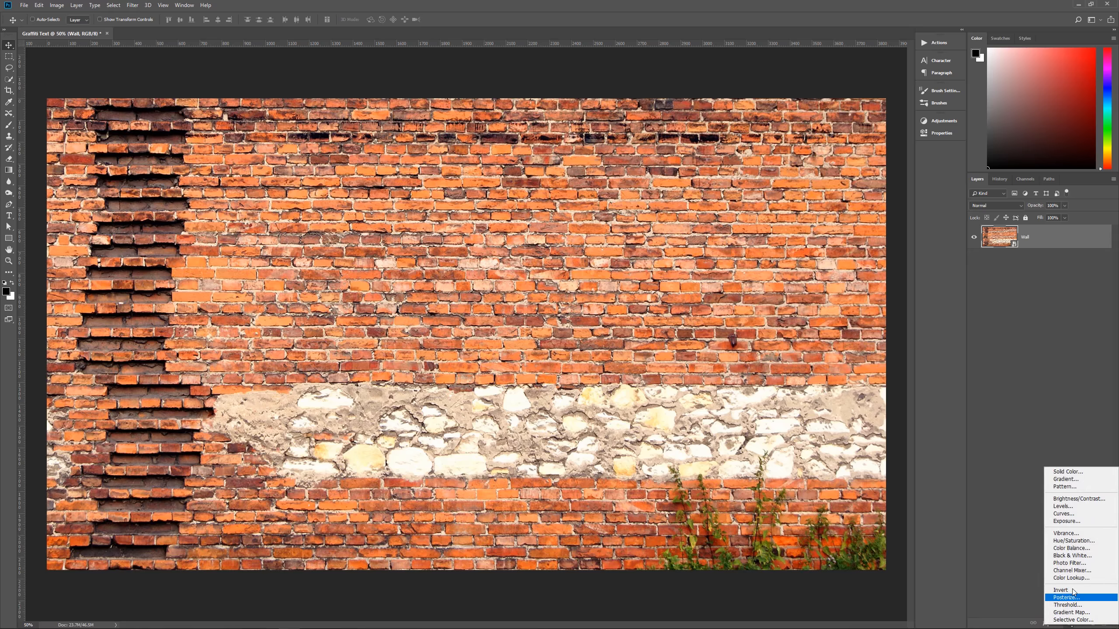
click(1074, 556)
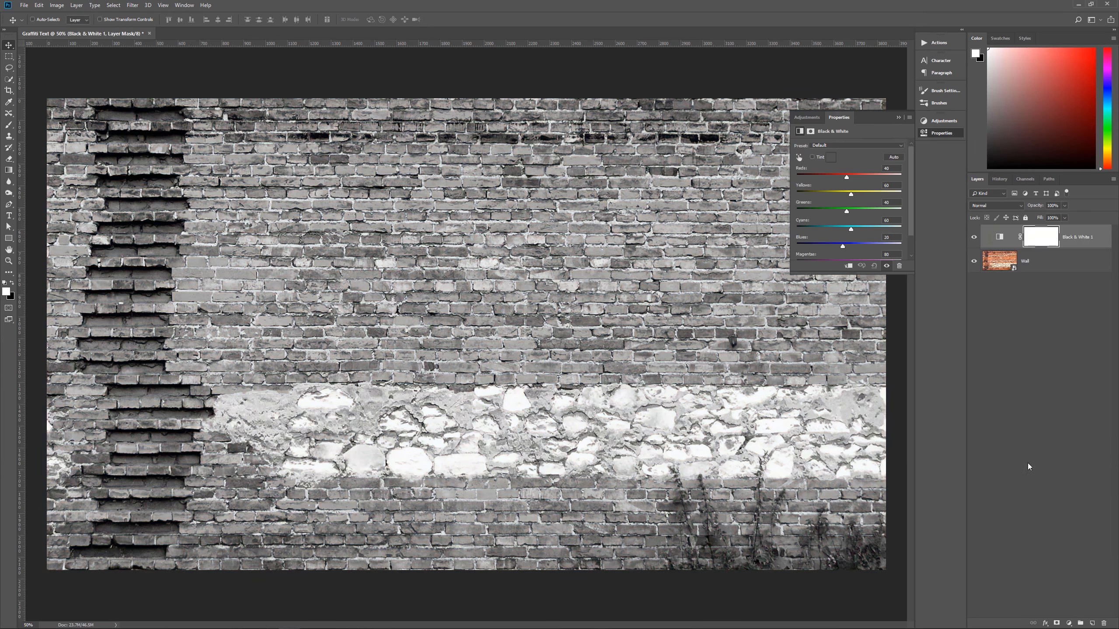
click(897, 117)
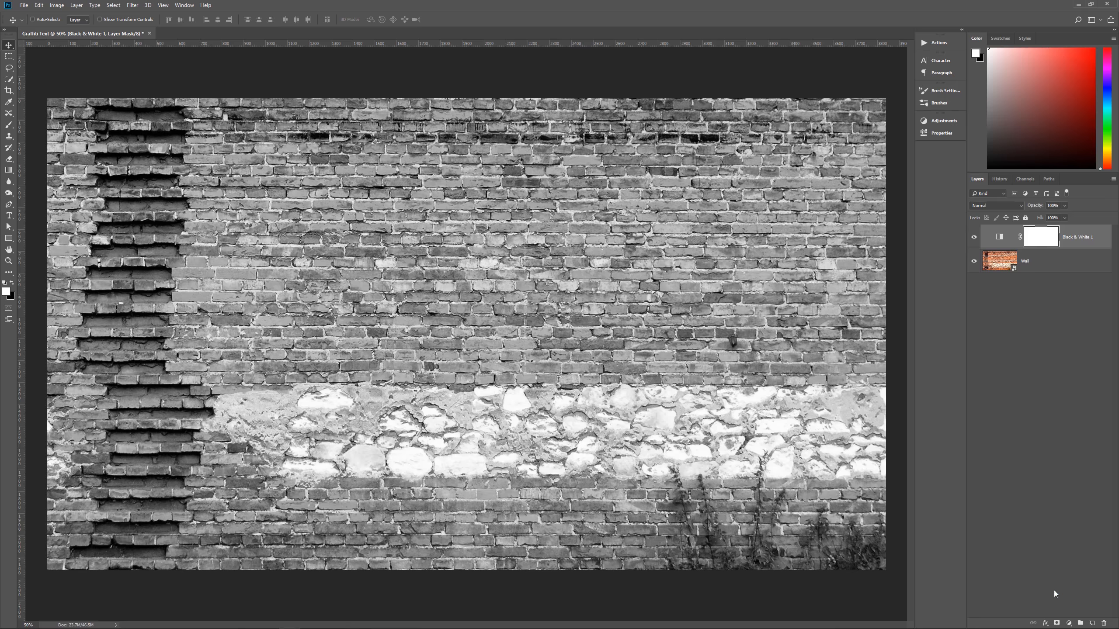
Add a Levels adjustment with the shadow input at about 60 and the highlight input at 230, and compare the wall with and without it
click(1070, 623)
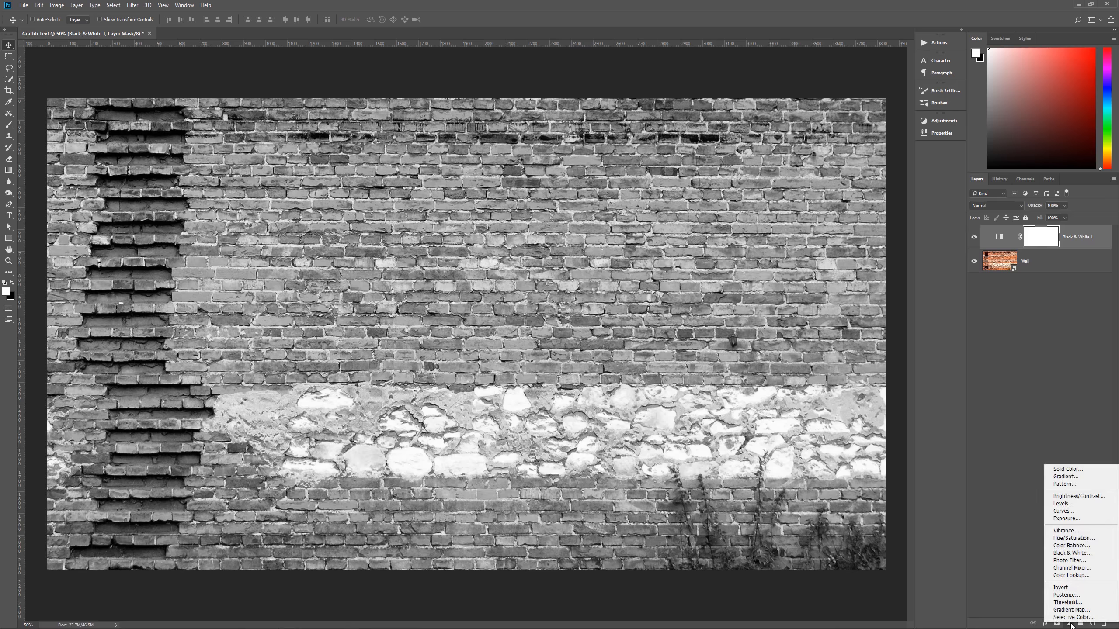
click(1069, 504)
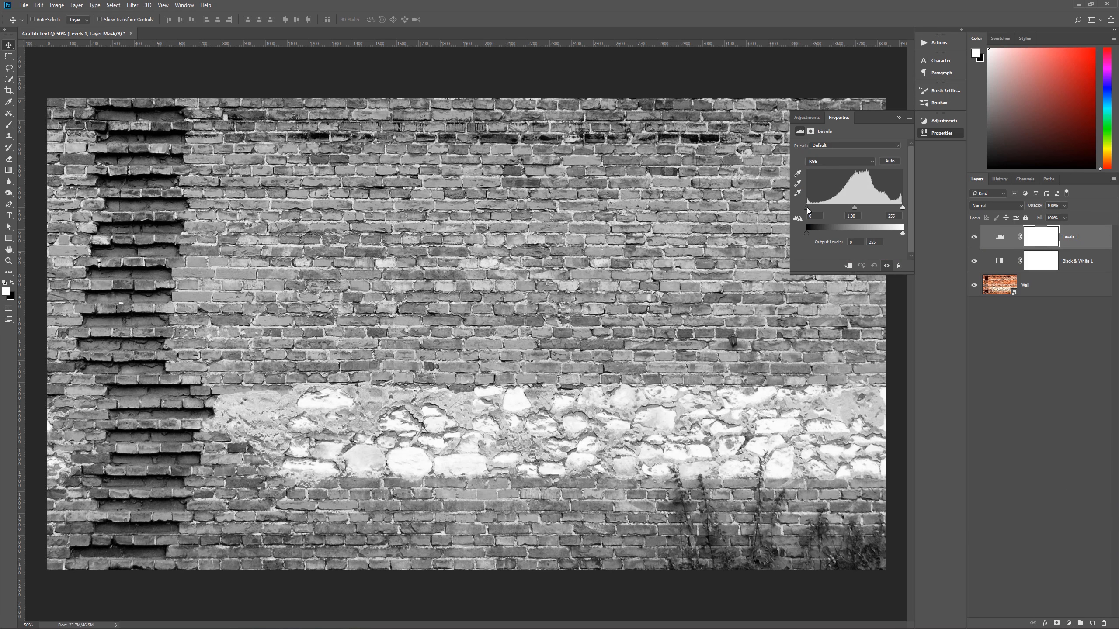
drag(808, 208, 829, 208)
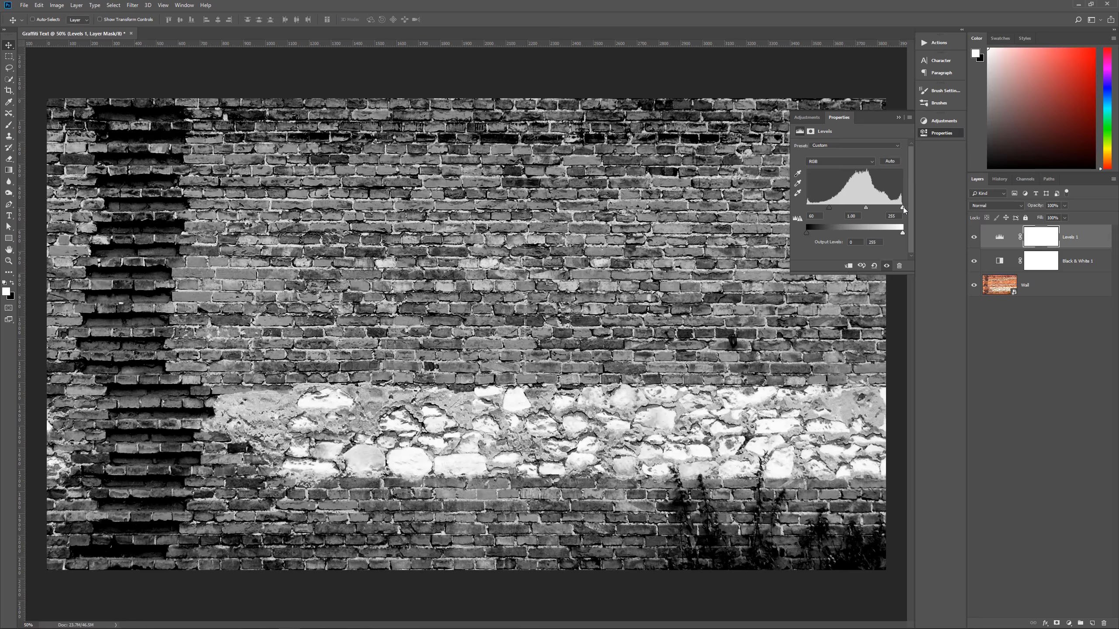
drag(902, 207, 894, 210)
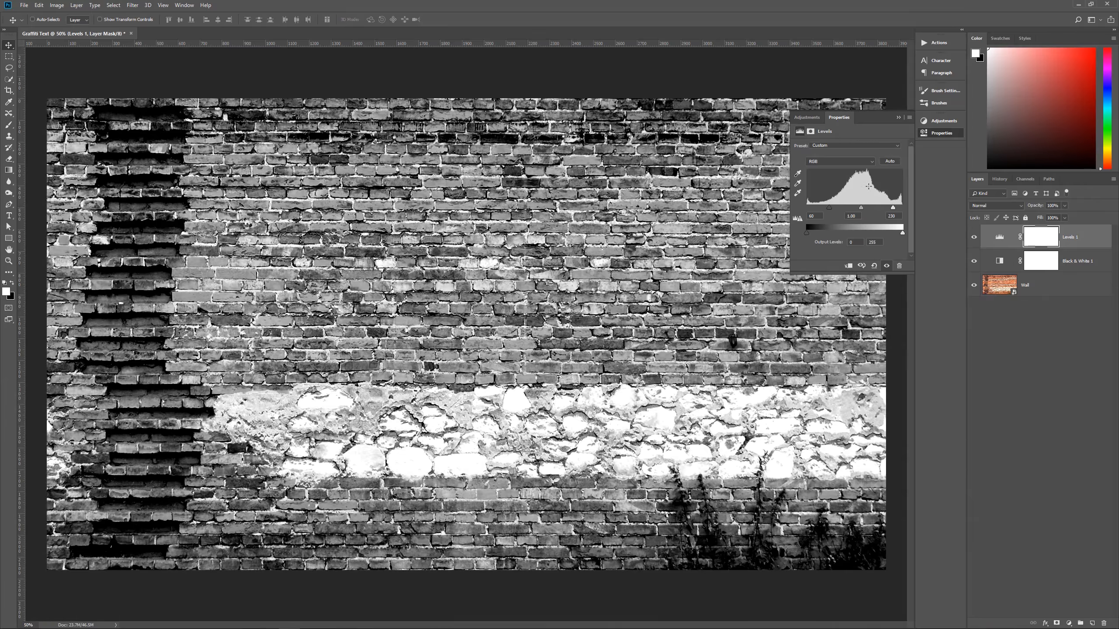
click(898, 118)
click(974, 238)
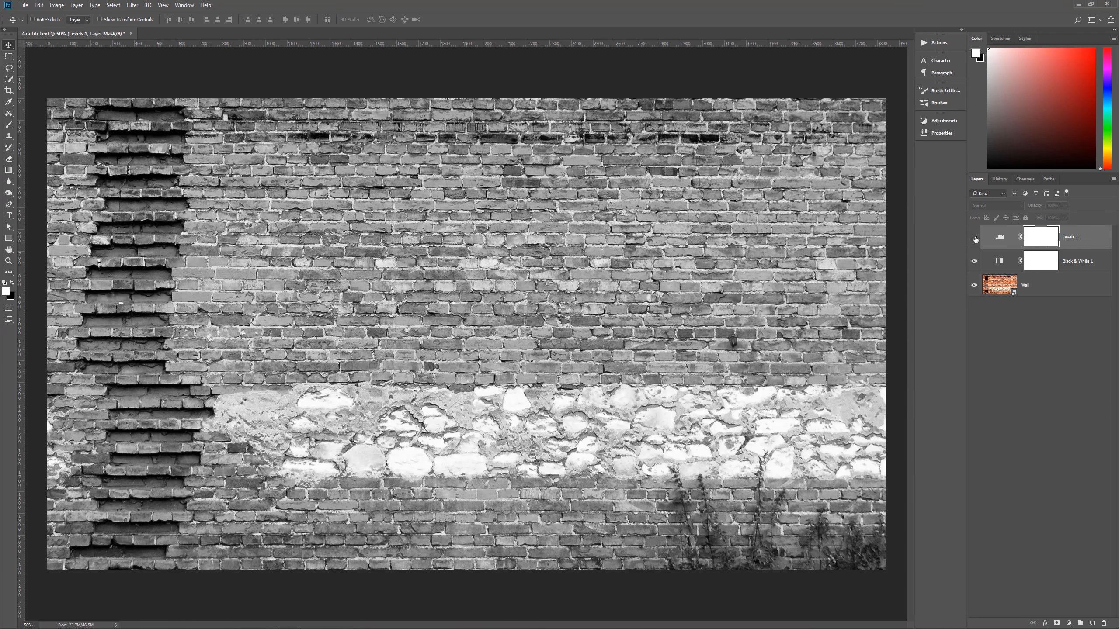
click(974, 238)
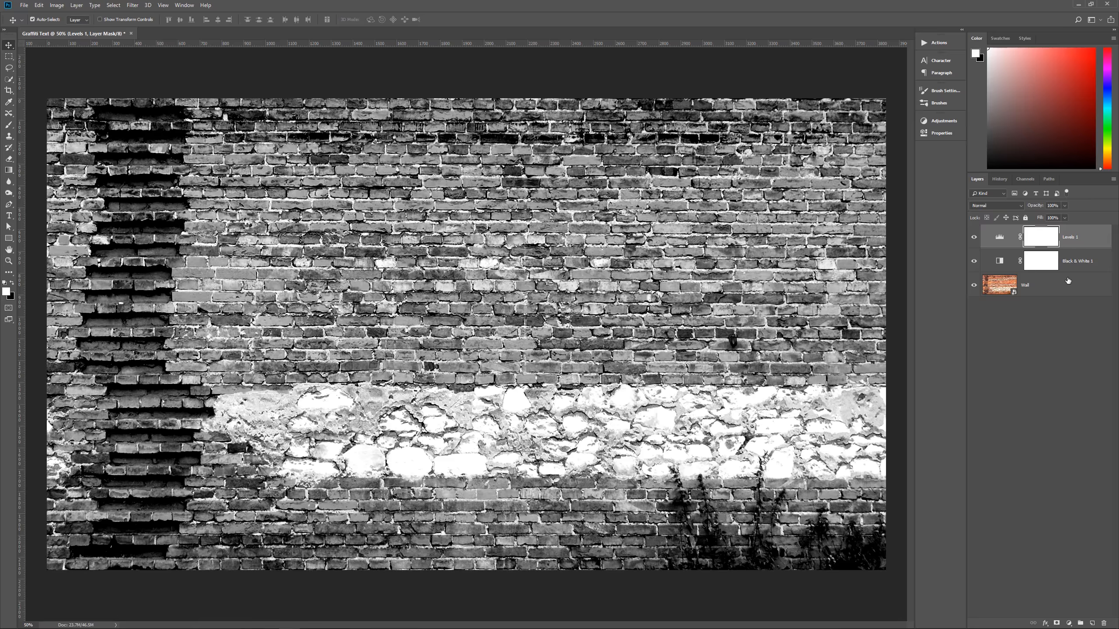
Stamp all visible layers into a new layer on top and rename it Merged B&W
key(ctrl+shift+alt+e)
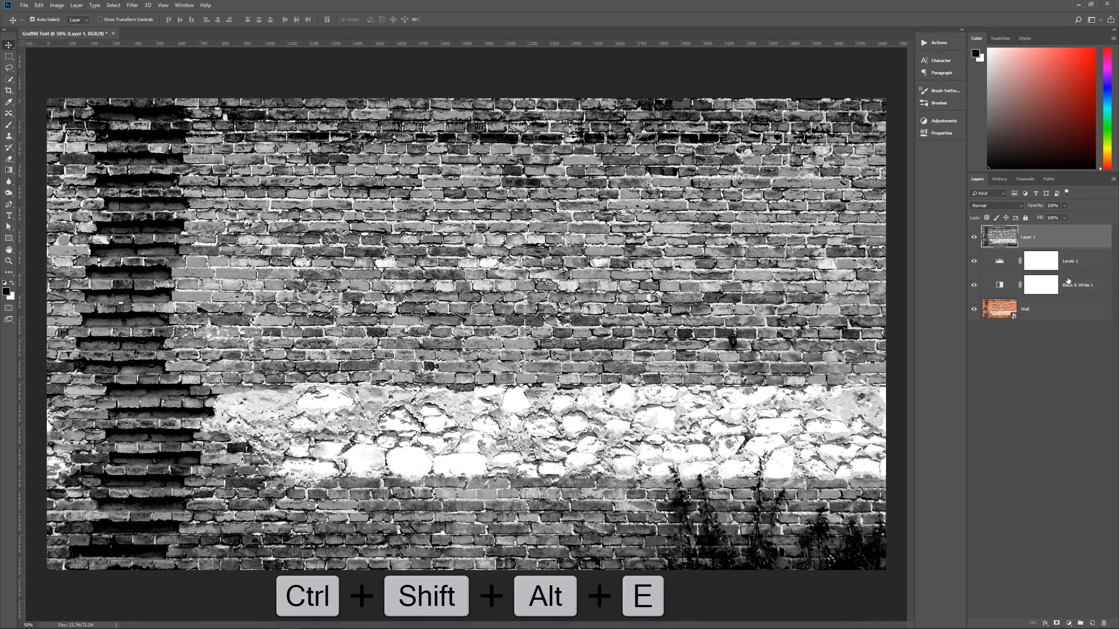
double_click(1035, 238)
text(Merged B)
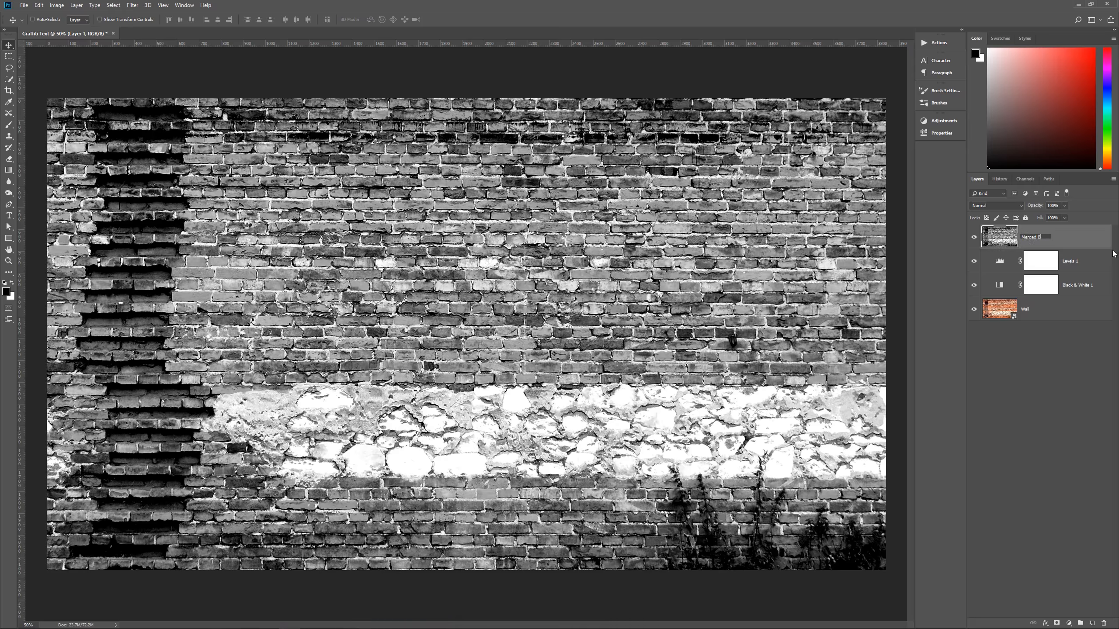
text(&W)
key(Return)
Save the document as a Photoshop file named Graffiti Text Displacement Map in the PSDs folder
click(24, 5)
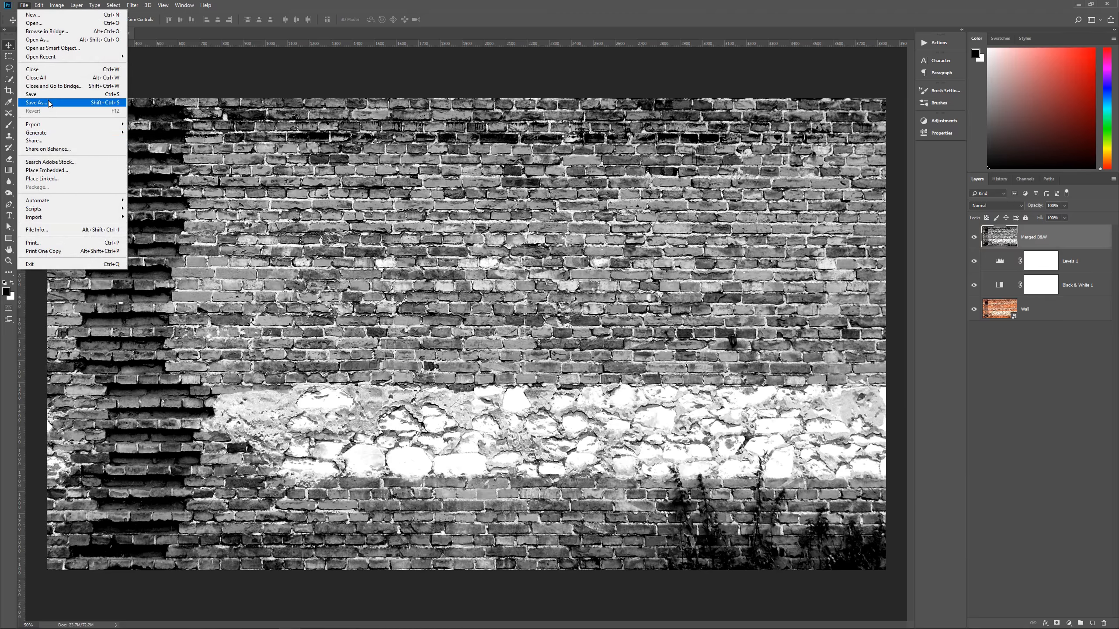
click(48, 103)
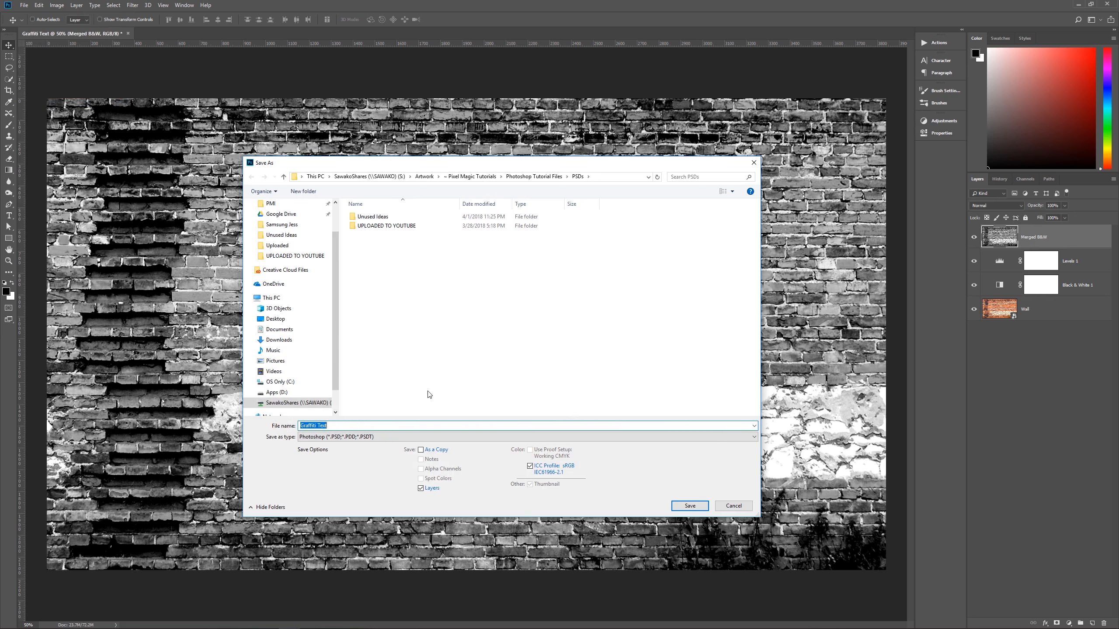
key(End)
text(Displacement Map)
click(677, 506)
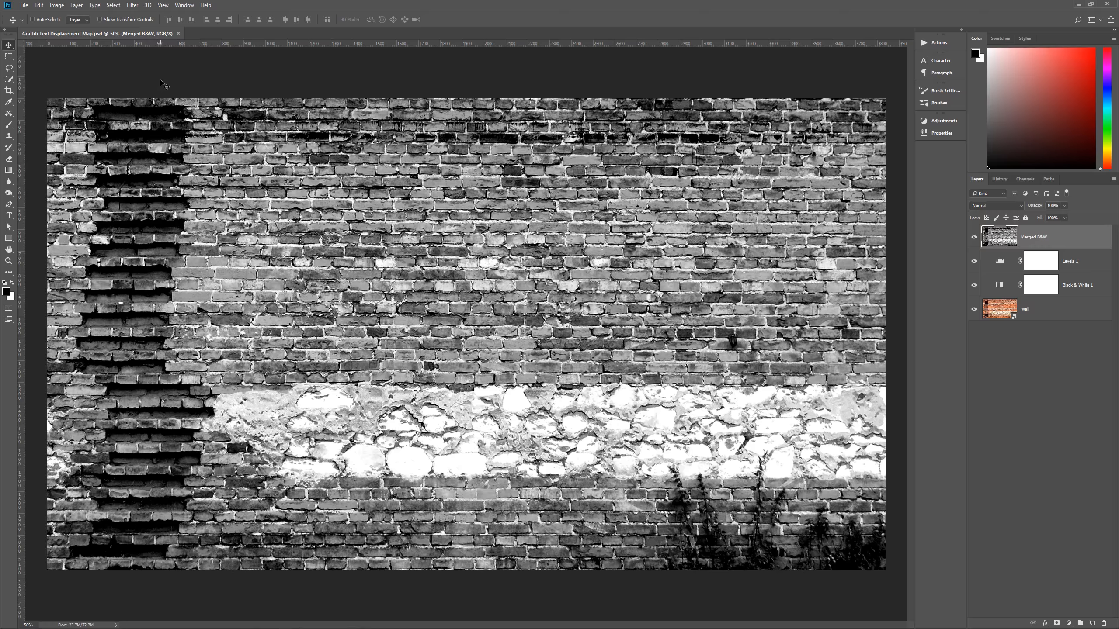
Save another copy of the document in the PSDs folder as a Photoshop file named Graffiti Text
click(27, 6)
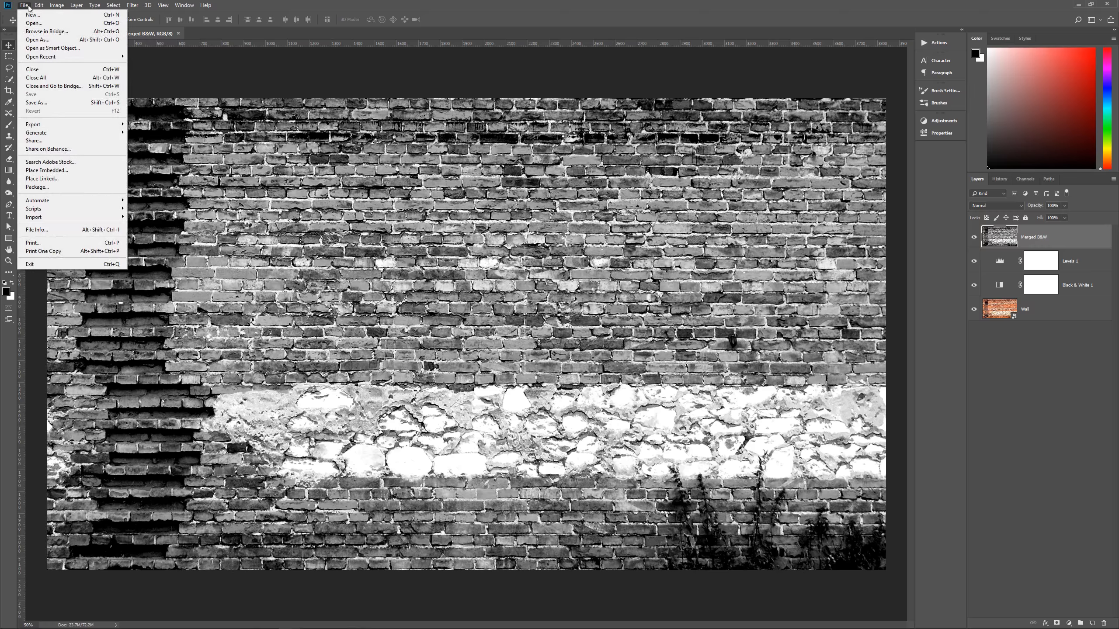
click(57, 102)
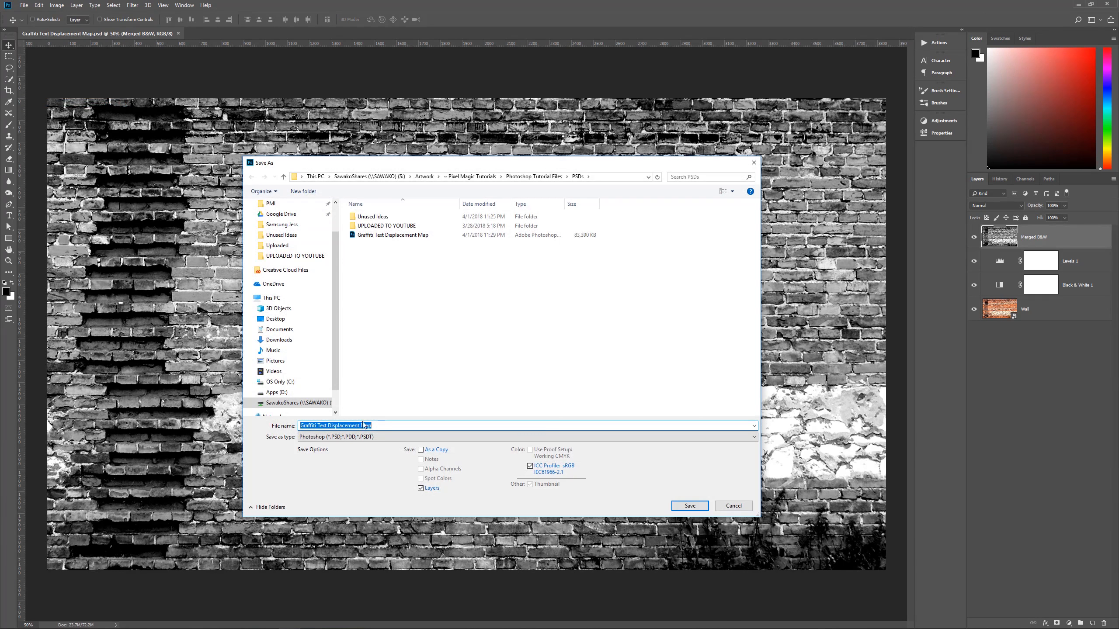
click(361, 425)
drag(329, 425, 440, 436)
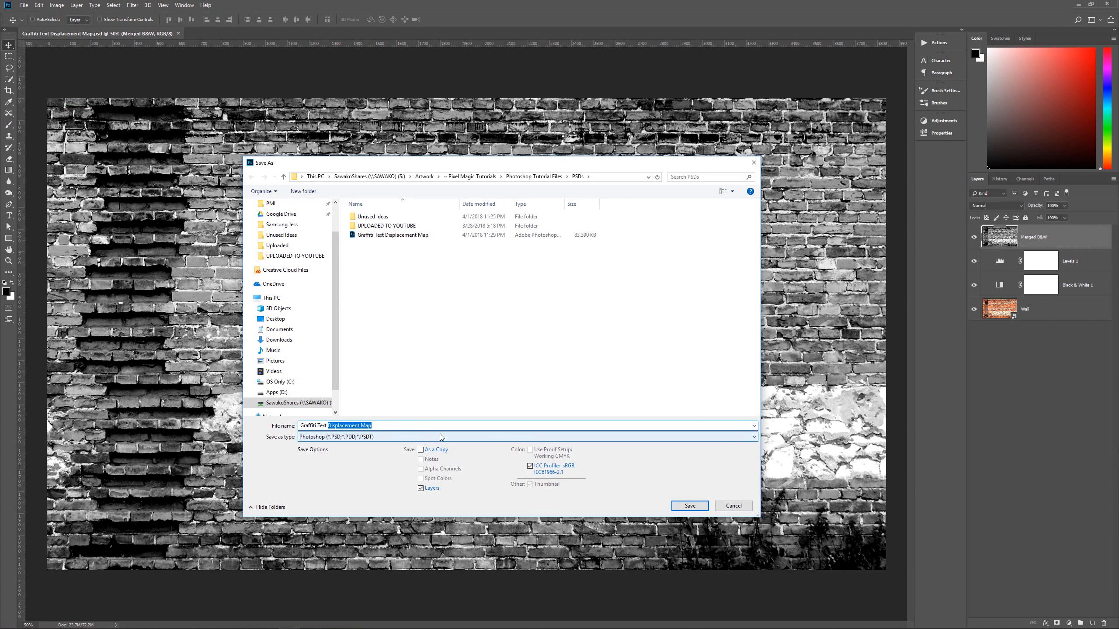
key(BackSpace)
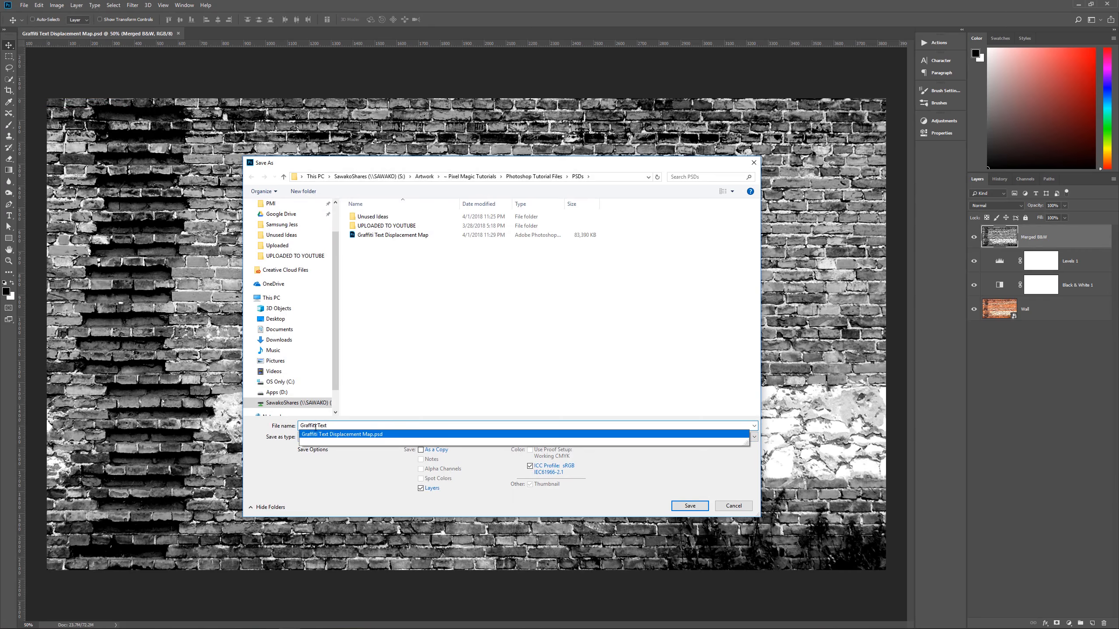
click(367, 415)
click(355, 428)
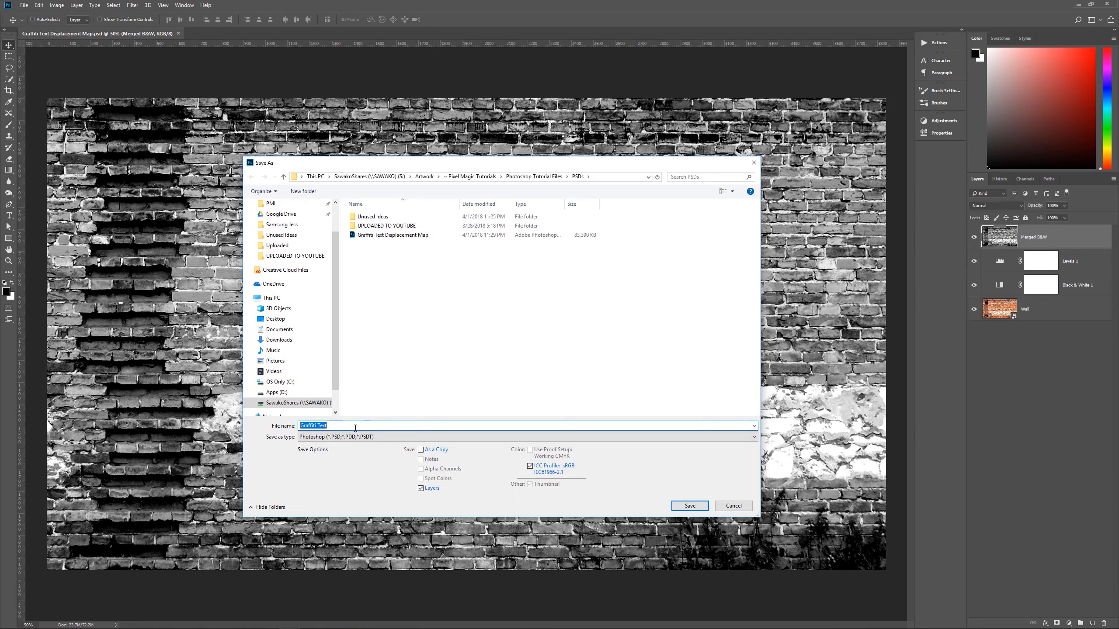
click(355, 428)
click(690, 505)
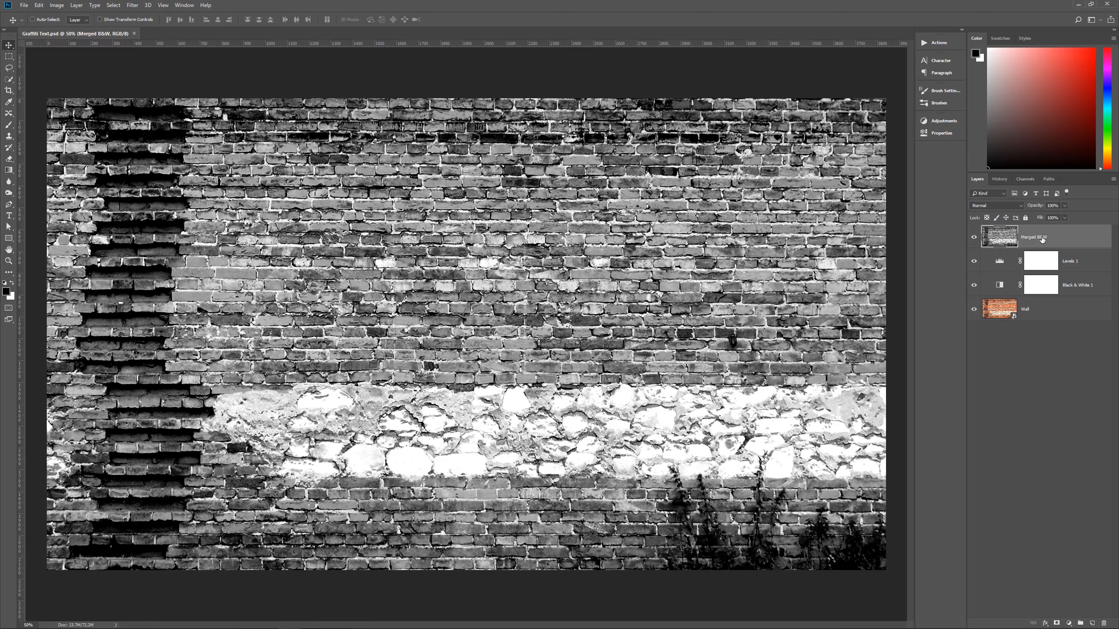
Group the Merged B&W, Levels and Black & White layers, name the group B&W, and hide it
shift+click(1078, 287)
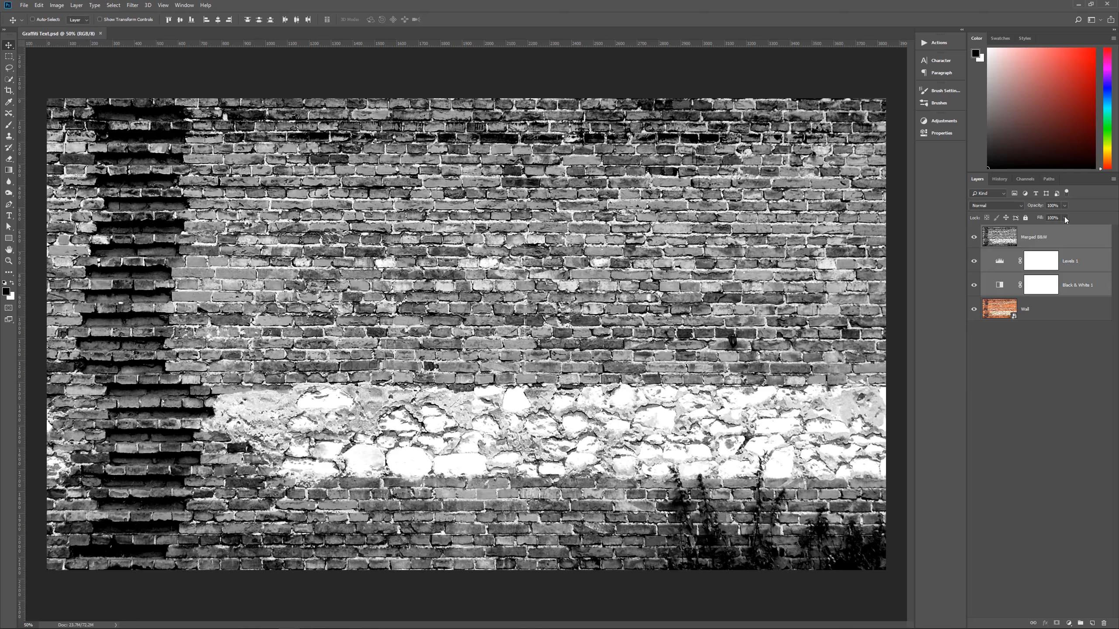
key(ctrl+g)
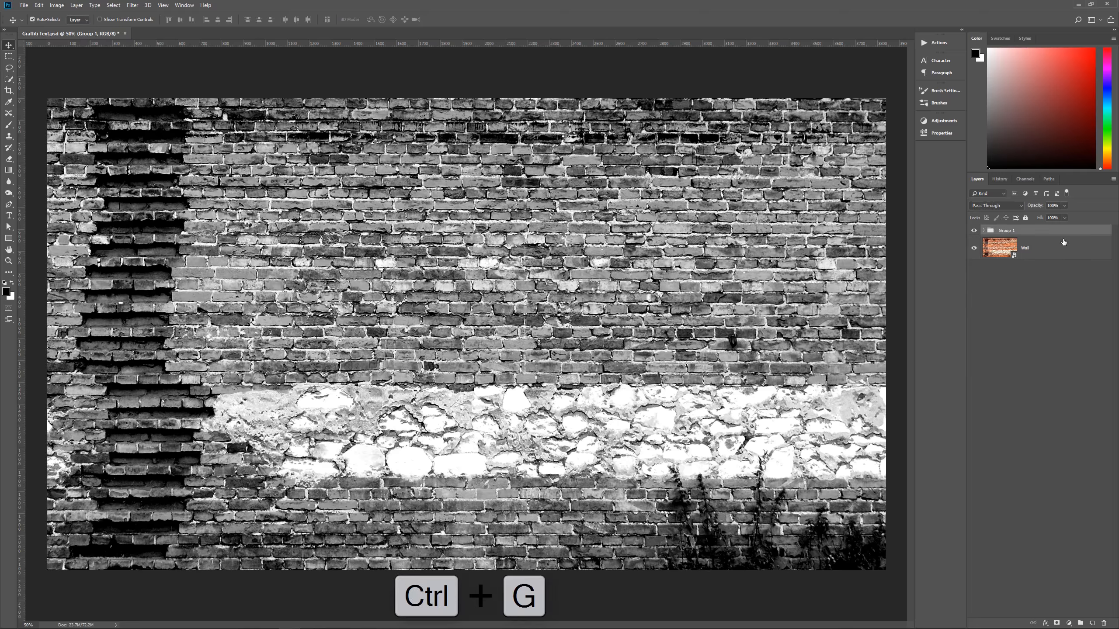
double_click(1008, 230)
text(B&W)
key(Return)
click(973, 230)
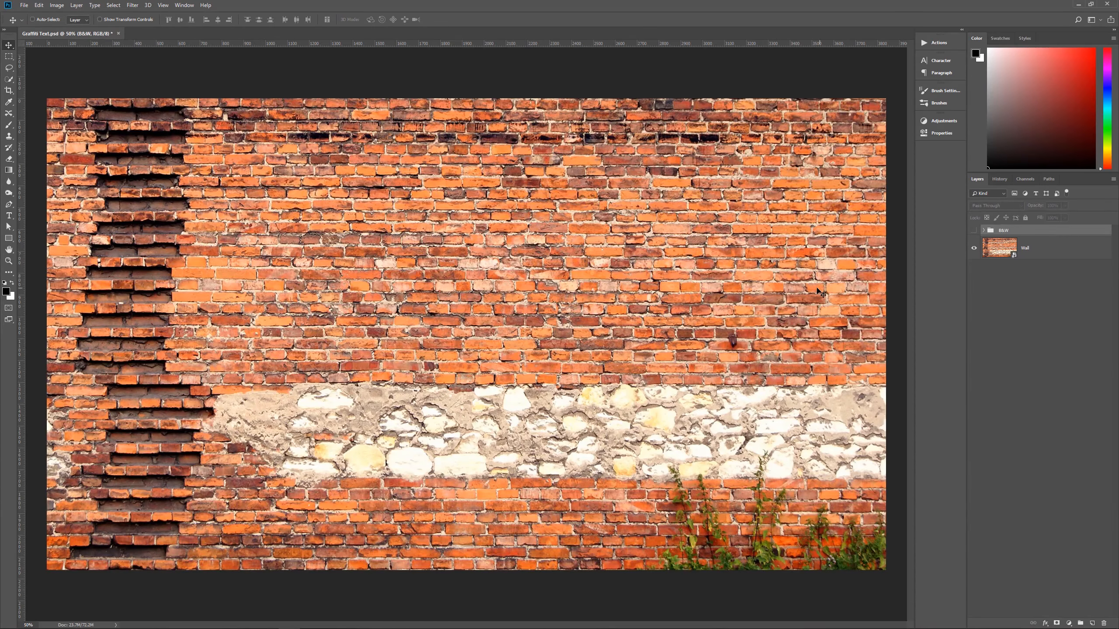
Add a new empty layer directly above the Wall layer
click(1043, 253)
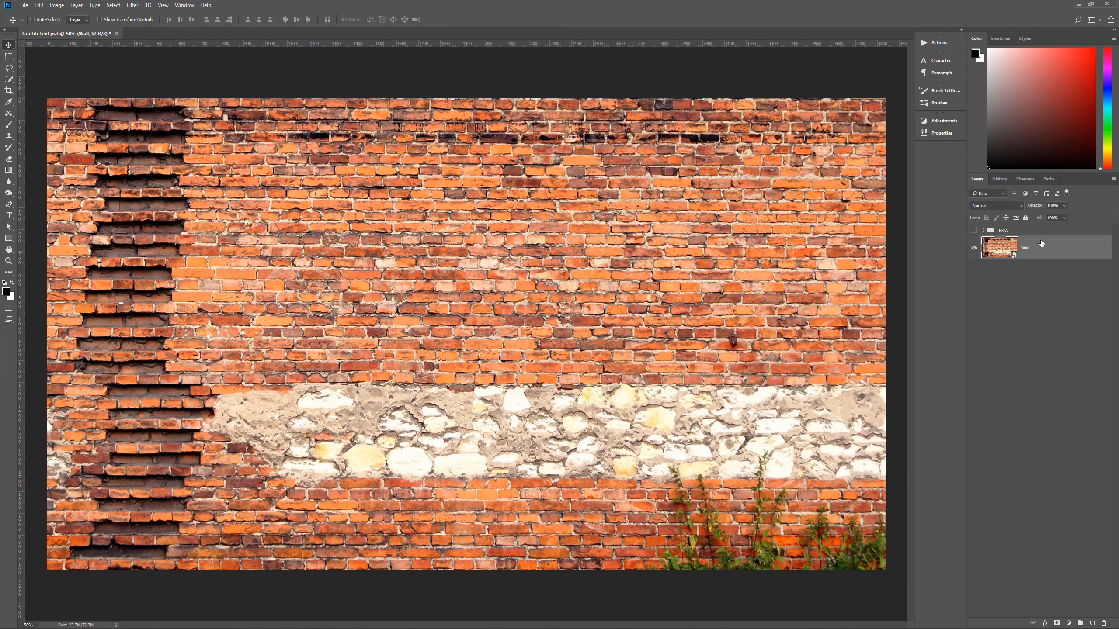
click(1092, 623)
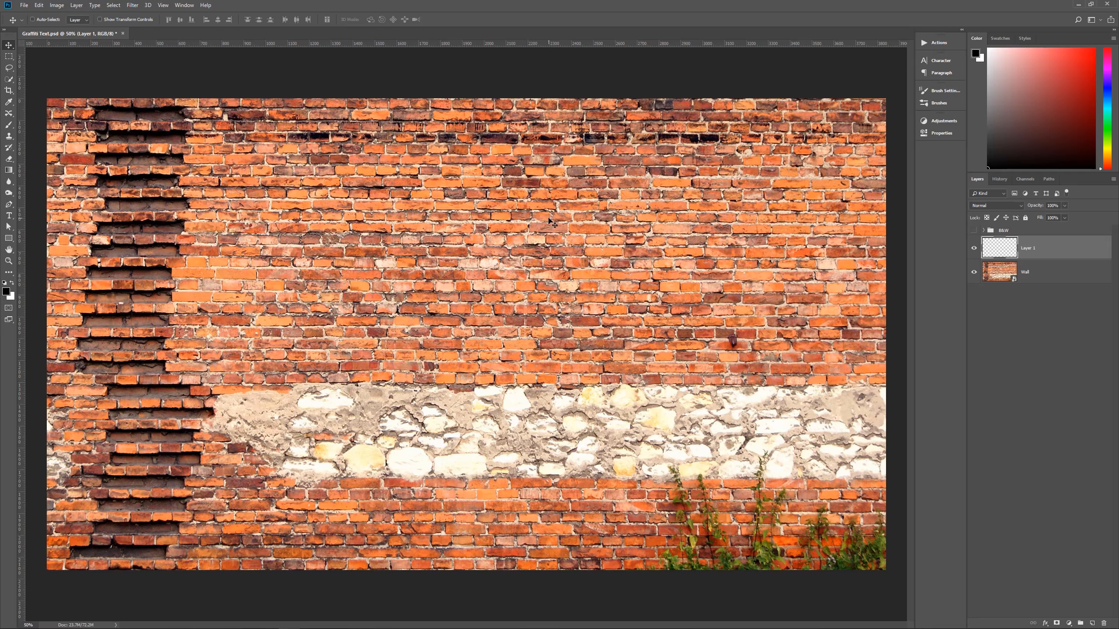
Check the character settings and add the text PIXEL MAGIC across the upper brick wall in the GANG BANG CRIME font
key(t)
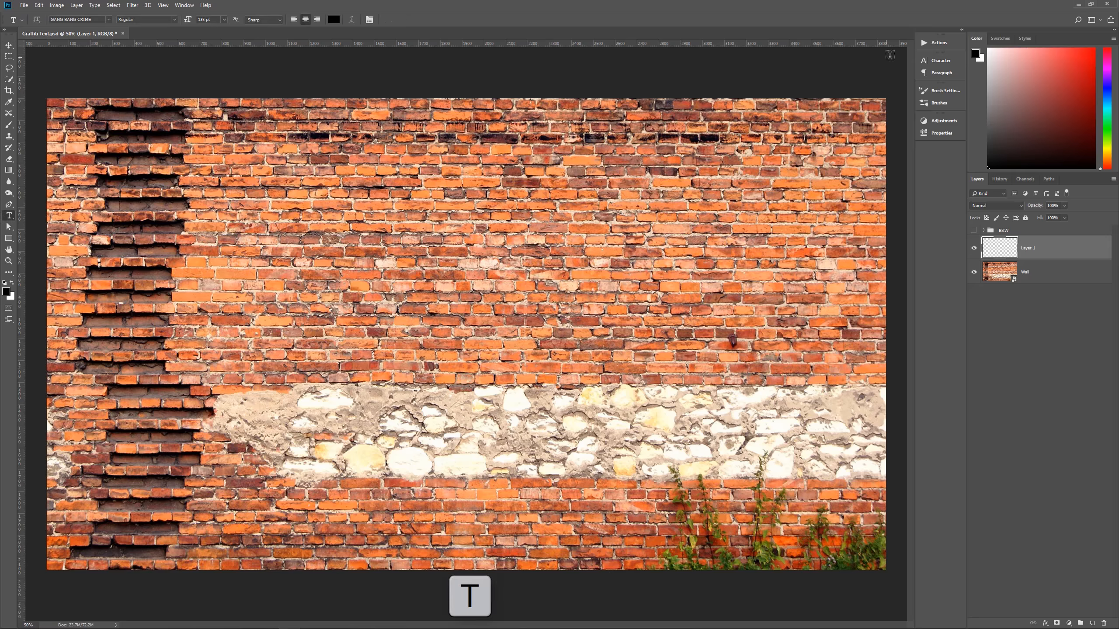
click(938, 62)
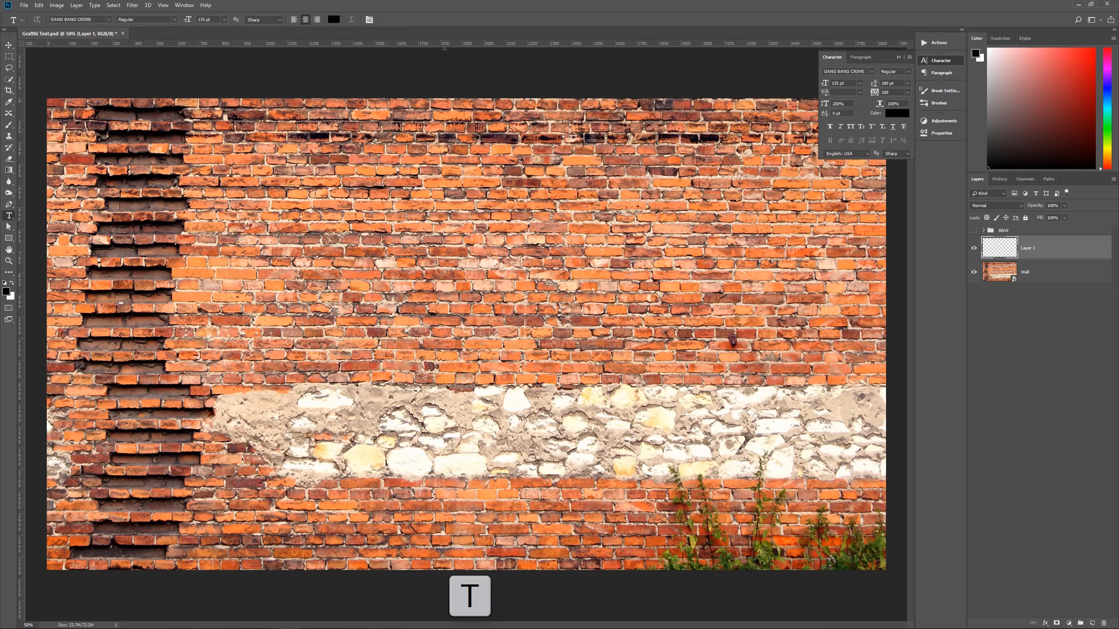
click(185, 6)
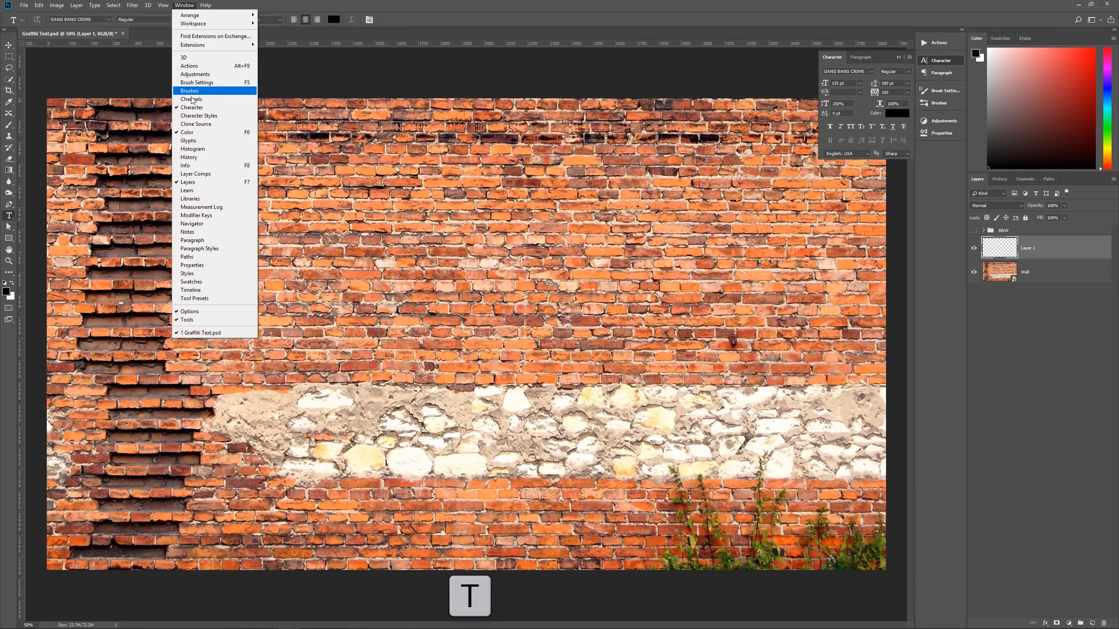
click(941, 61)
click(940, 61)
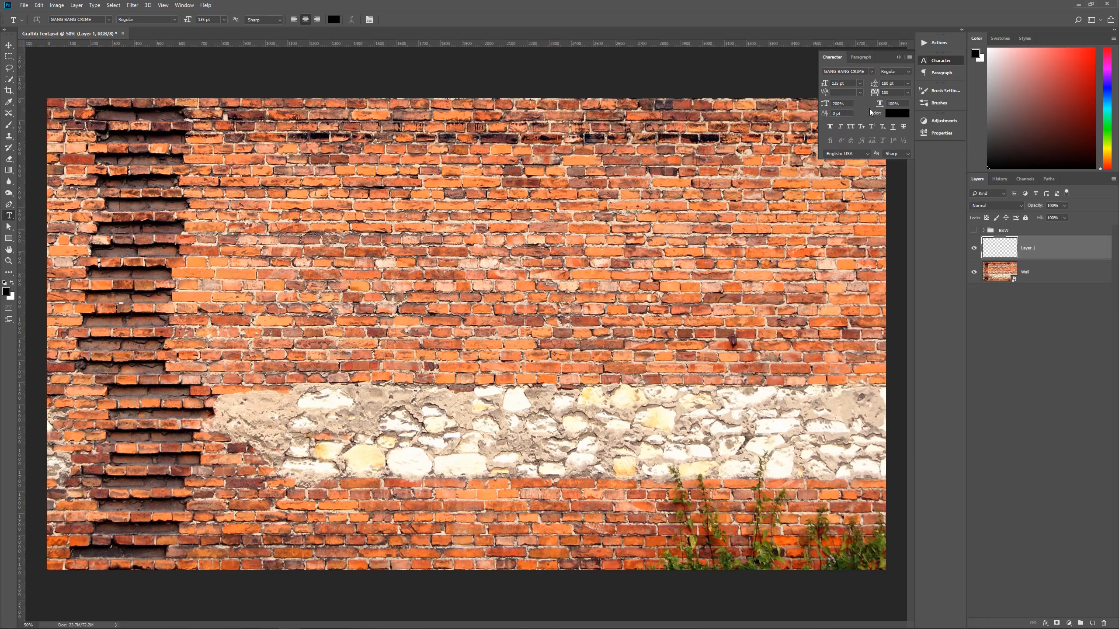
click(898, 58)
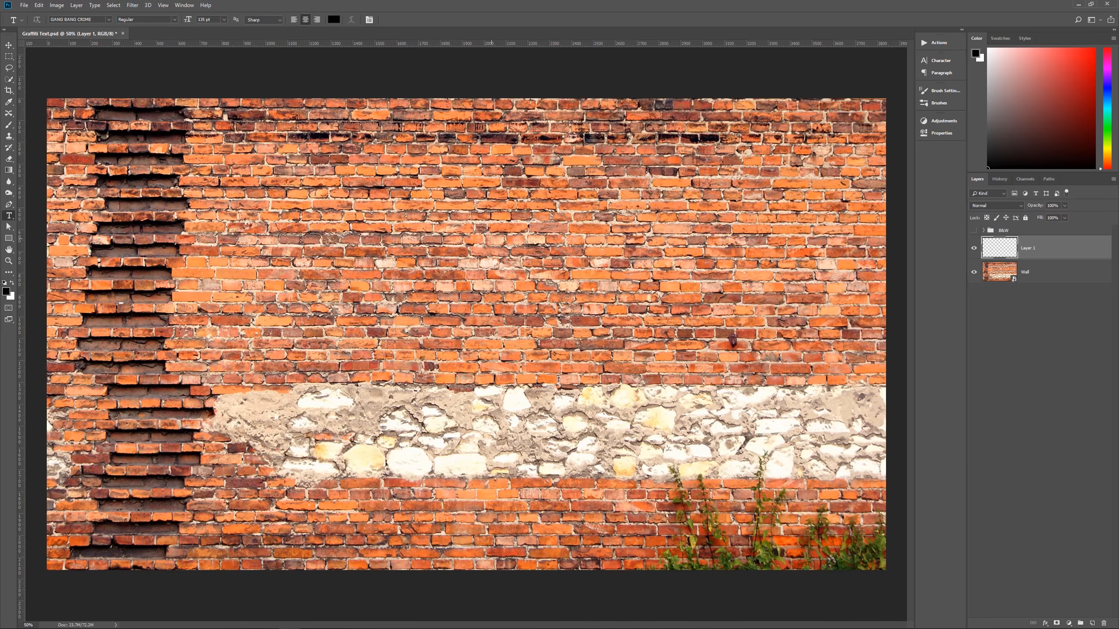
click(494, 305)
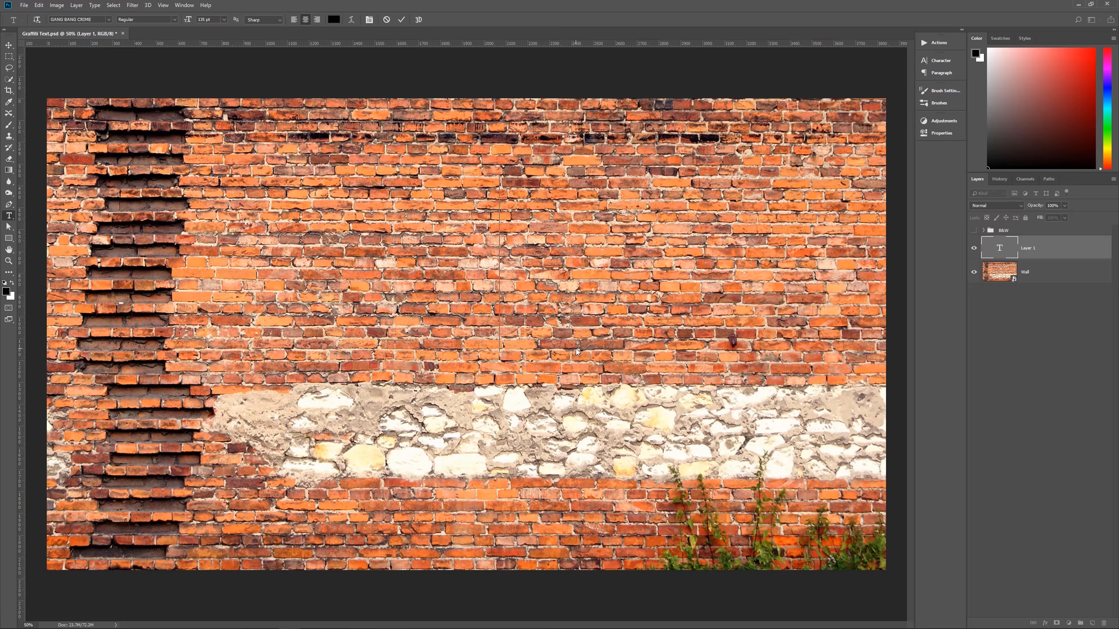
text(PIXEL)
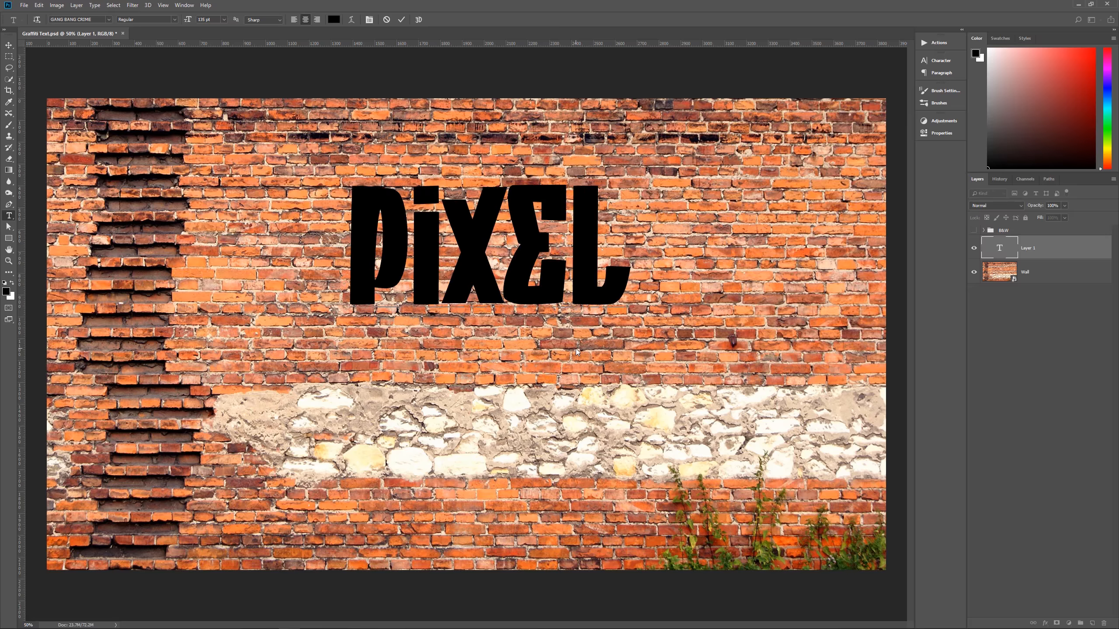
text( MAGIC)
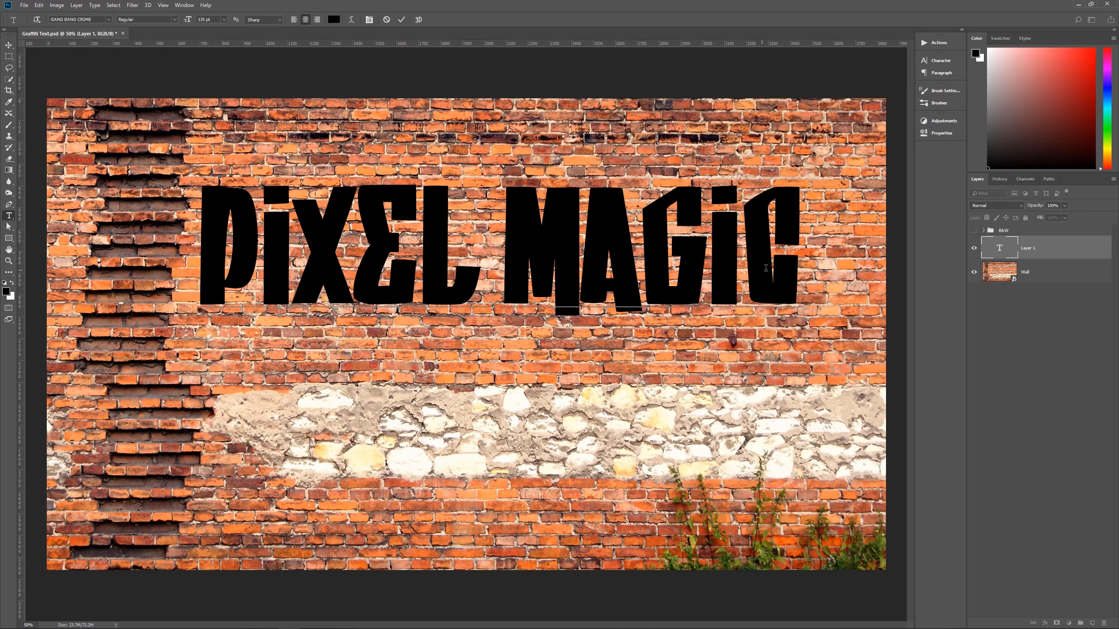
Fine-tune the kerning around the letter A in MAGIC to even out the letter gaps, and commit the text
click(591, 272)
key(alt+Right)
key(alt+Right)
key(alt+Right)
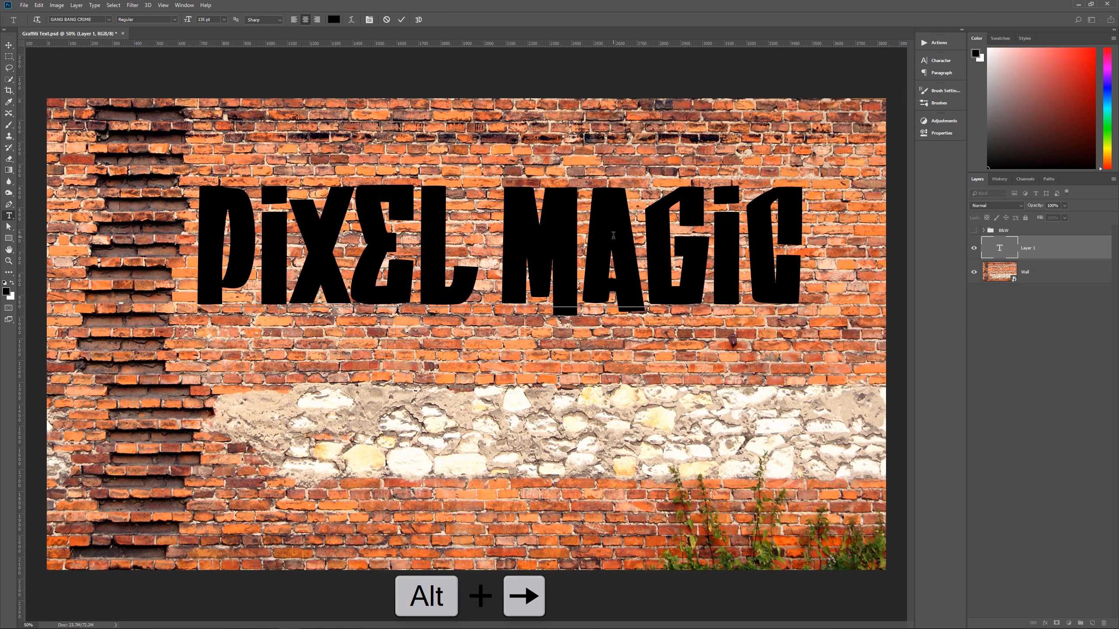
key(alt+Left)
key(alt+Right)
key(Right)
key(Right)
key(Right)
key(alt+Left)
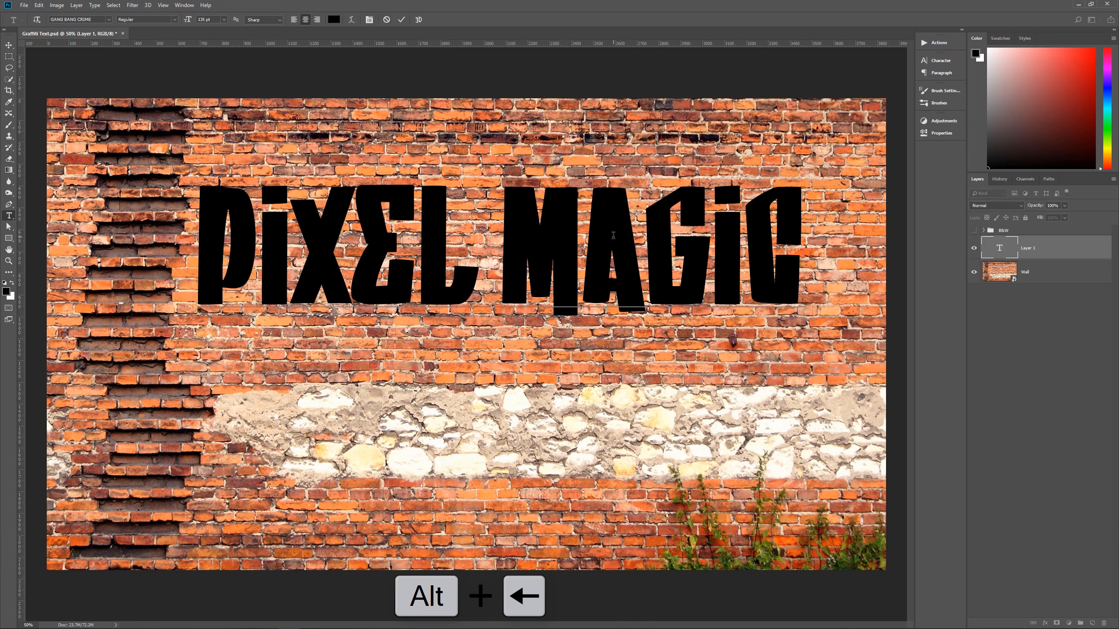
key(alt+Left)
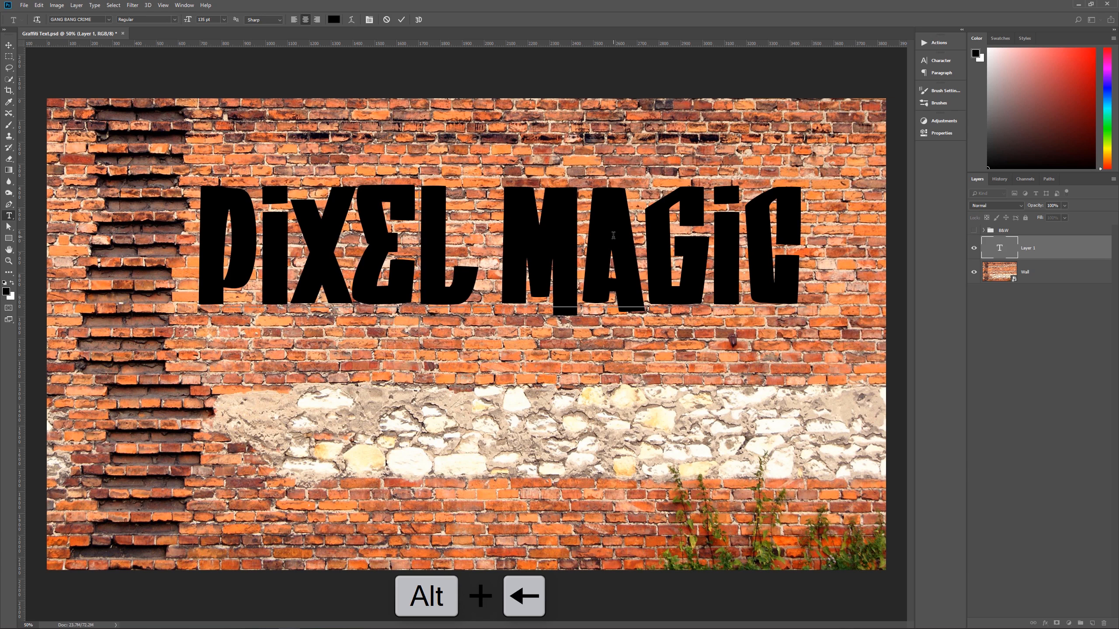
key(alt+Right)
key(alt+Right)
key(alt+Right)
key(alt+Right)
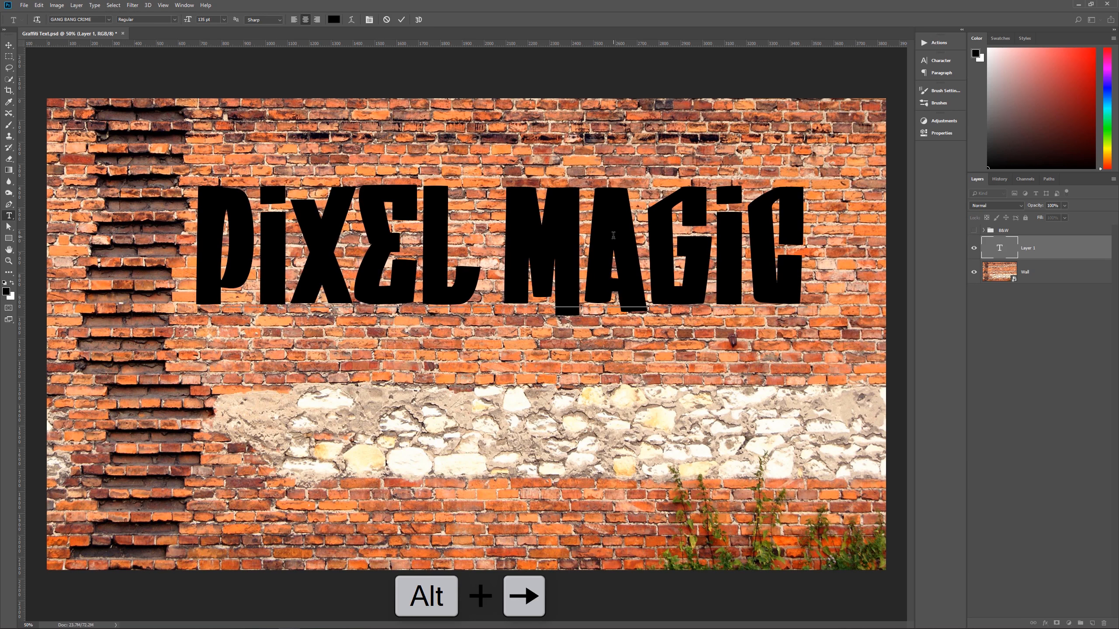
key(Left)
key(alt+Left)
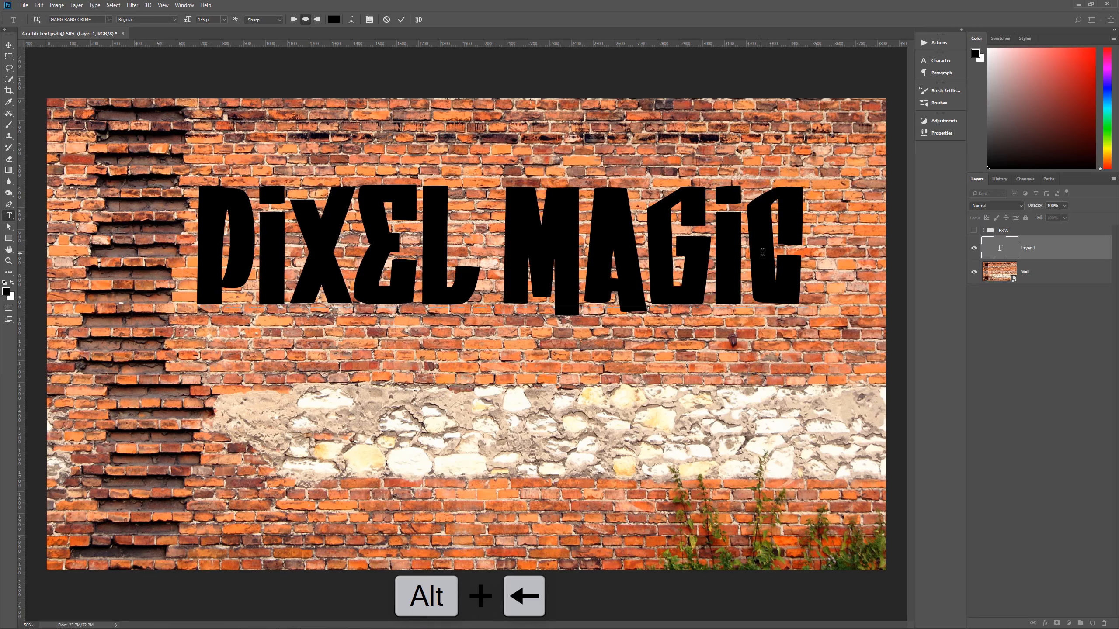
click(401, 20)
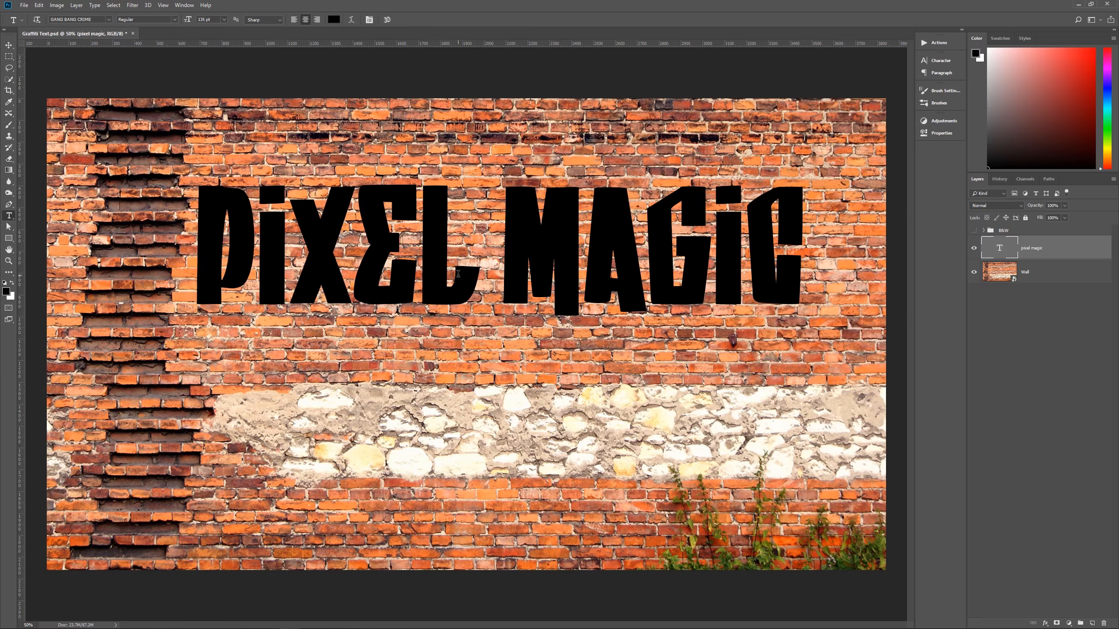
Move the PIXEL MAGIC text down and to the right, onto the bricks just above the stone band
key(v)
drag(441, 220, 468, 284)
key(shift+Up)
key(shift+Up)
key(shift+Up)
key(shift+Up)
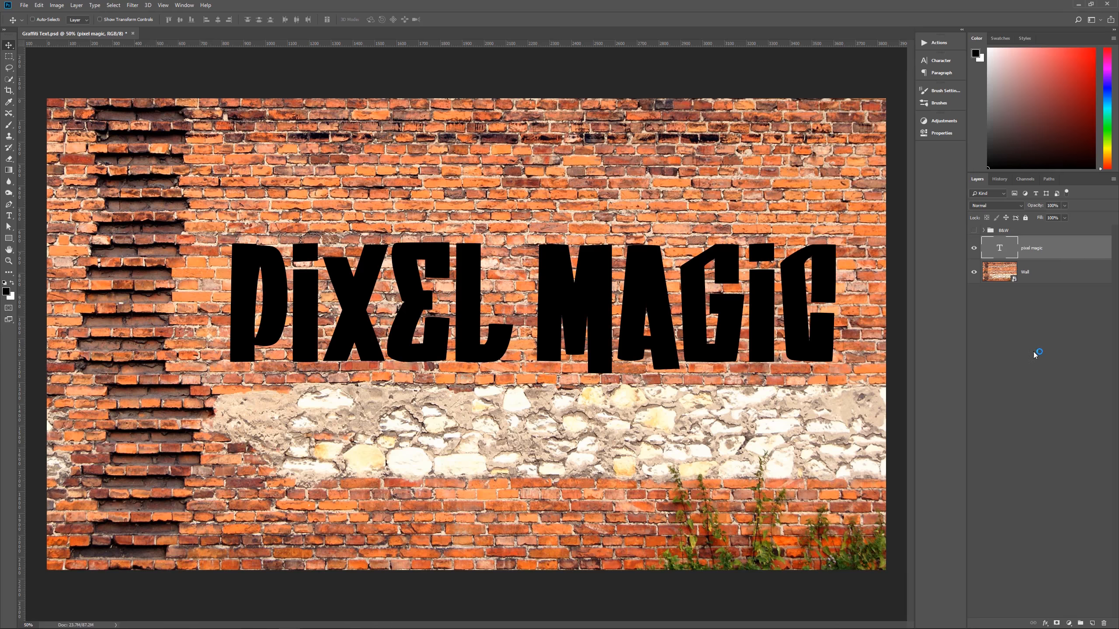
Add a 10 px Stroke effect to the text layer with its position set to Center and its color to black (000000)
click(1046, 624)
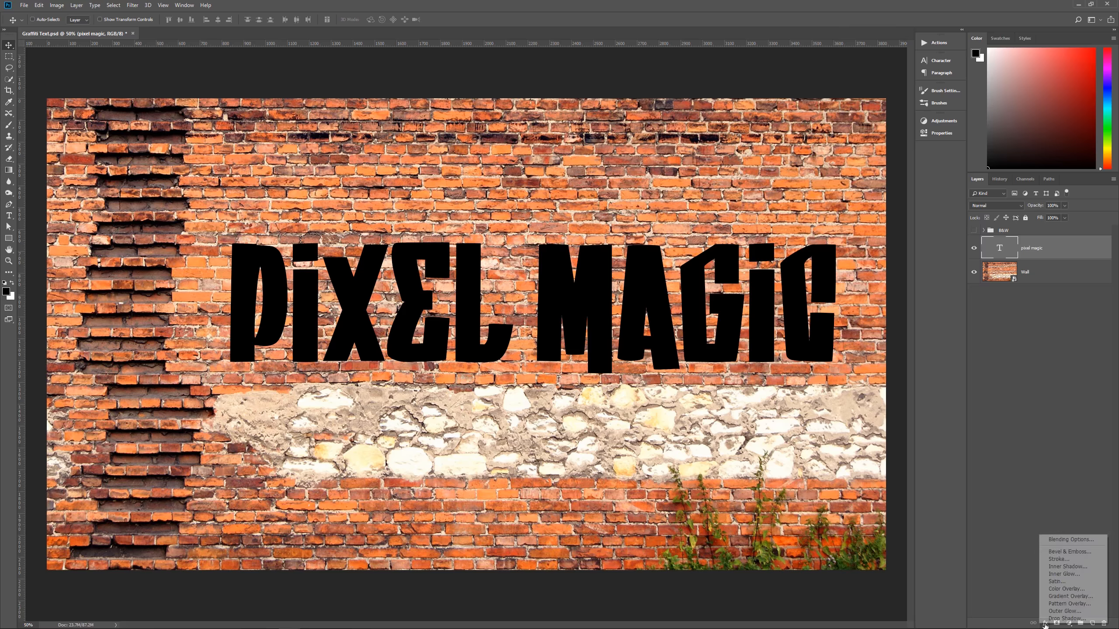
click(1062, 559)
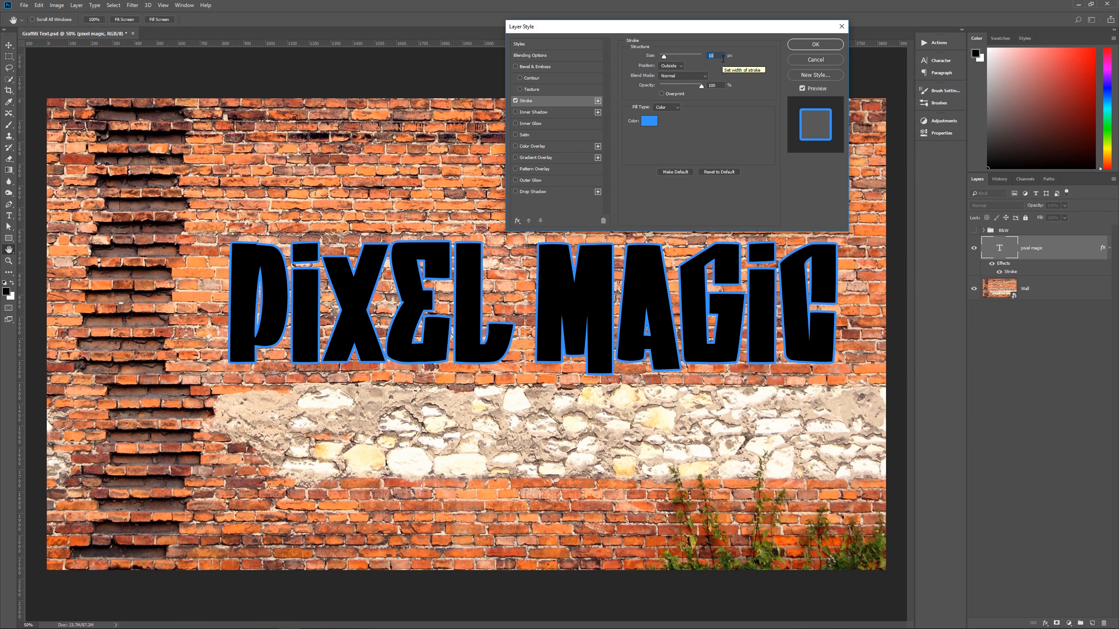
click(673, 68)
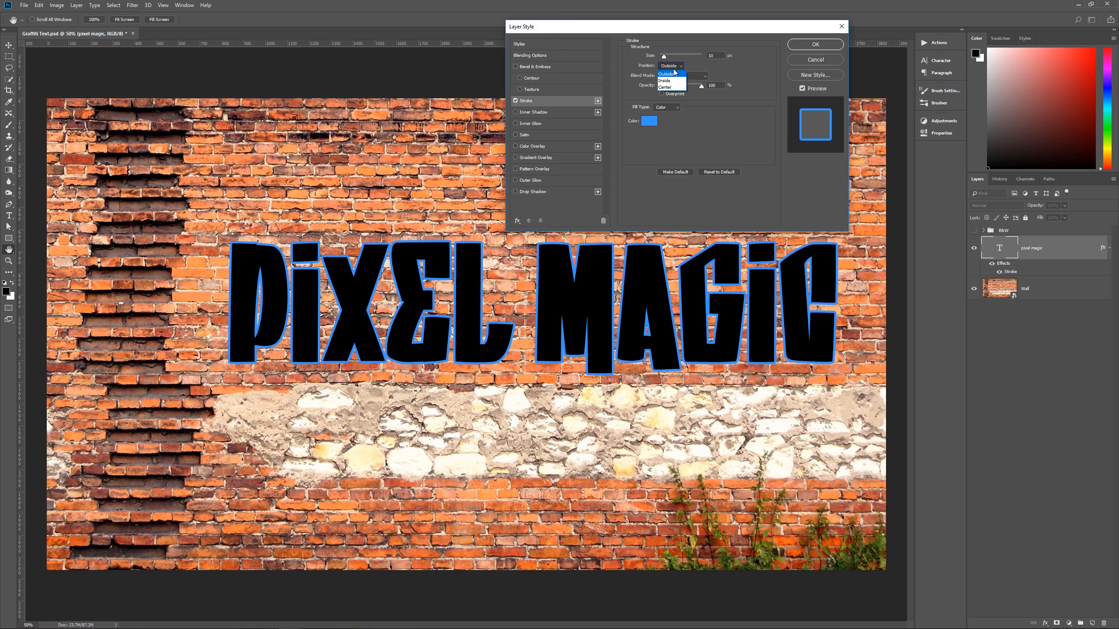
click(671, 84)
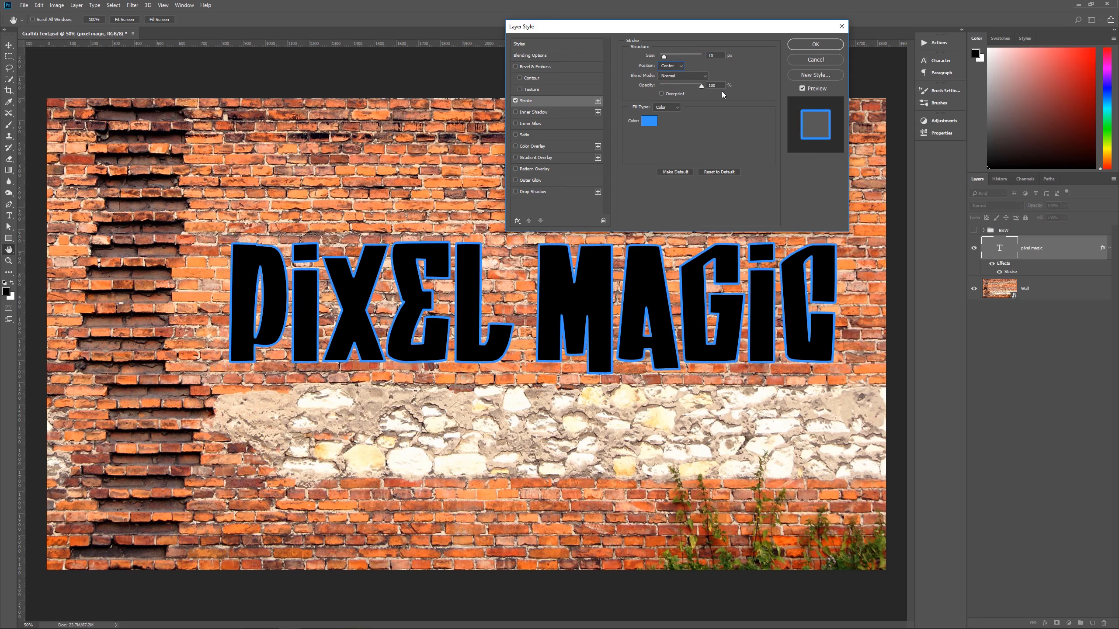
click(653, 123)
click(744, 387)
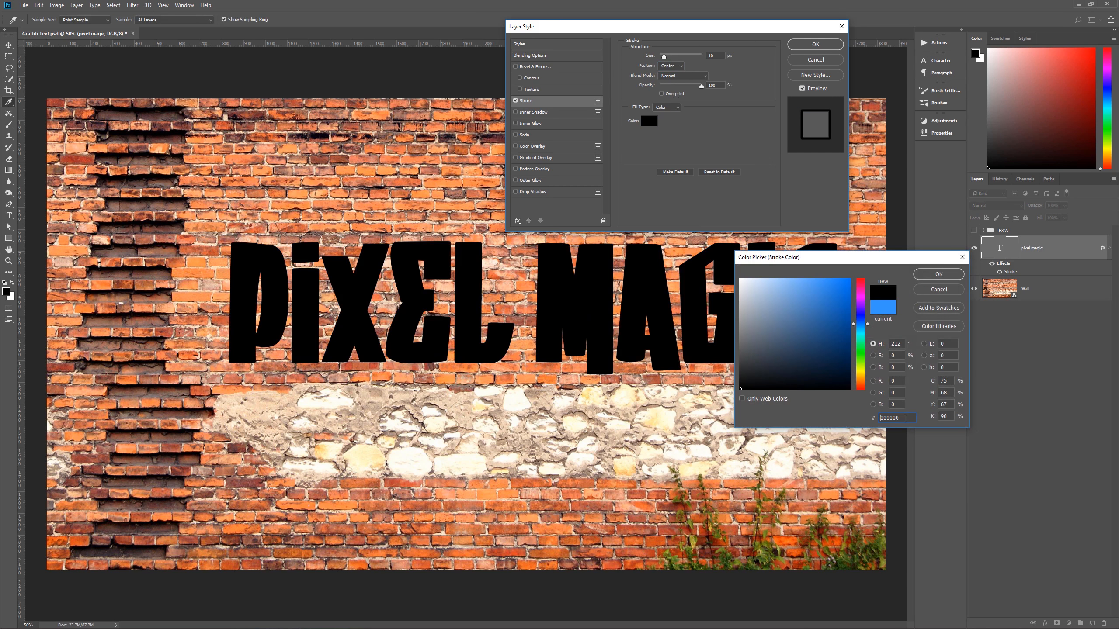
click(939, 274)
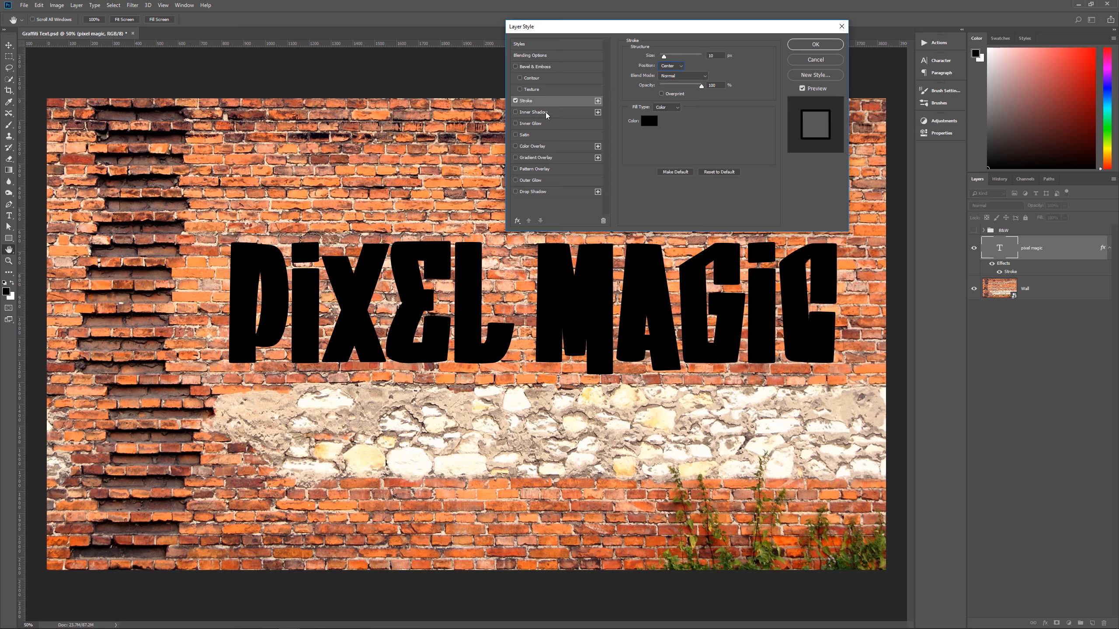
Add a white Inner Shadow to the text in Normal blend mode at 75% opacity with a 20 px distance
click(515, 113)
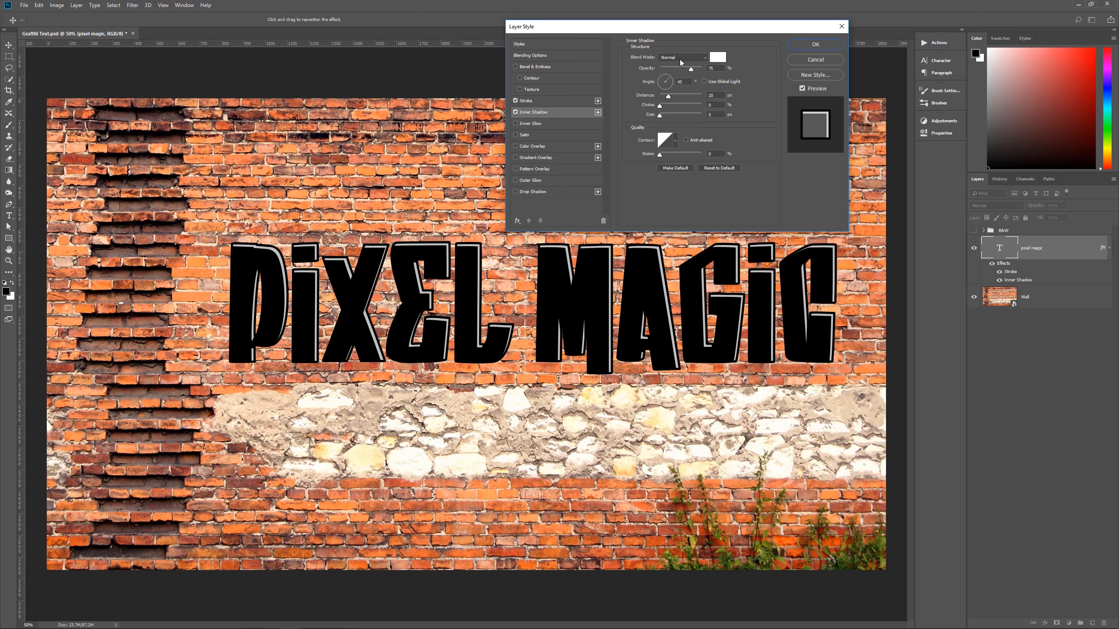
click(717, 57)
click(927, 274)
Add a reversed linear Gradient Overlay to the text, load the Color Harmonies 2 gradients, and choose the yellow-to-pink one
click(525, 158)
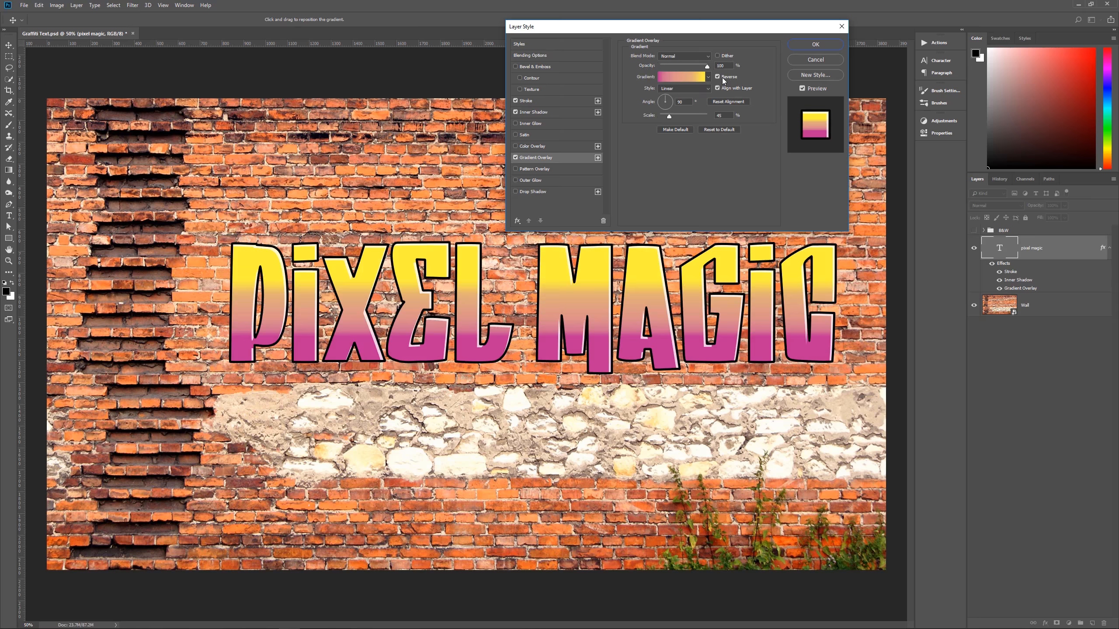
click(709, 77)
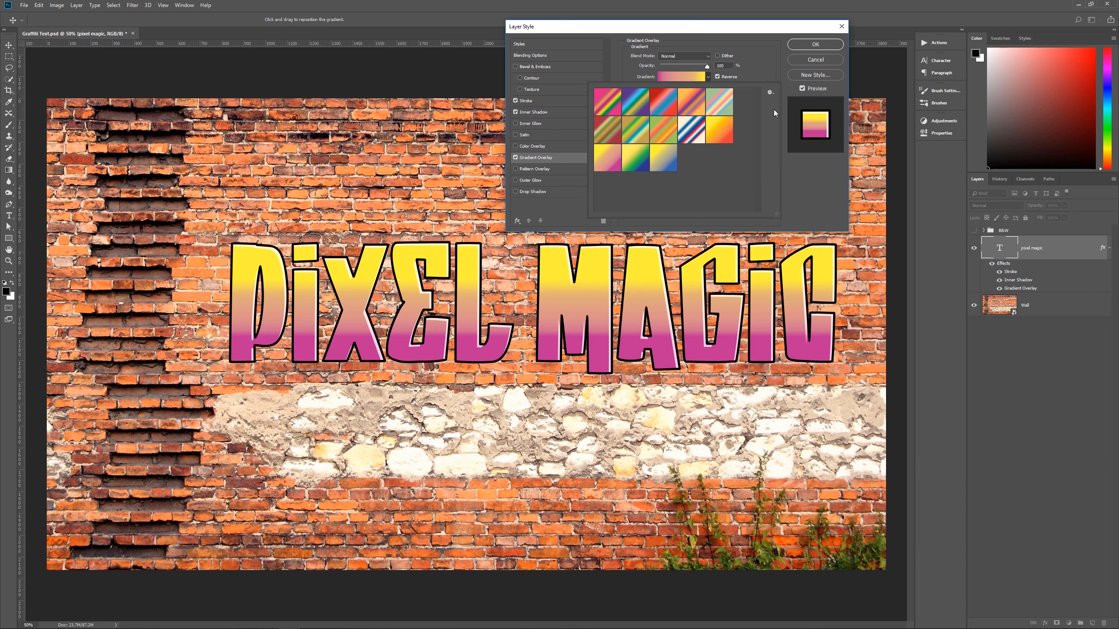
click(769, 93)
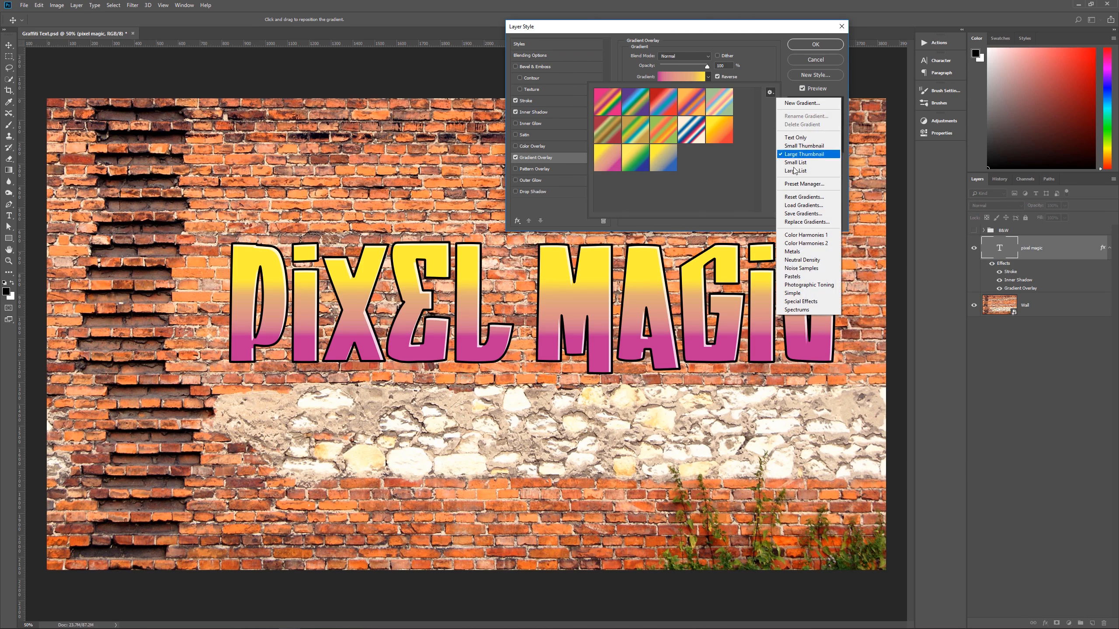
click(803, 245)
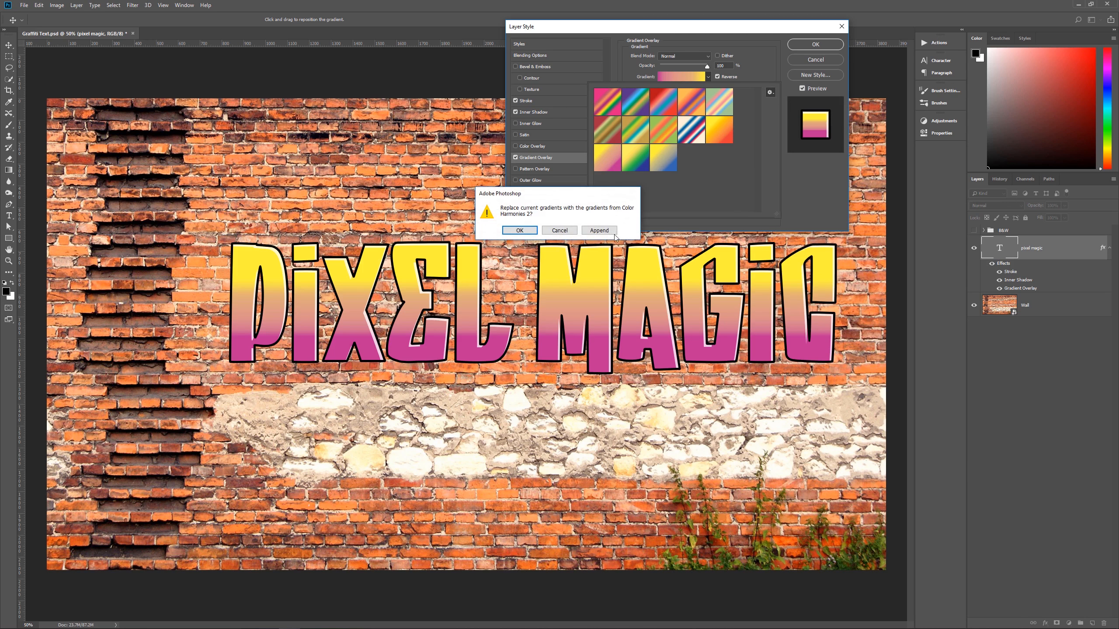
click(531, 232)
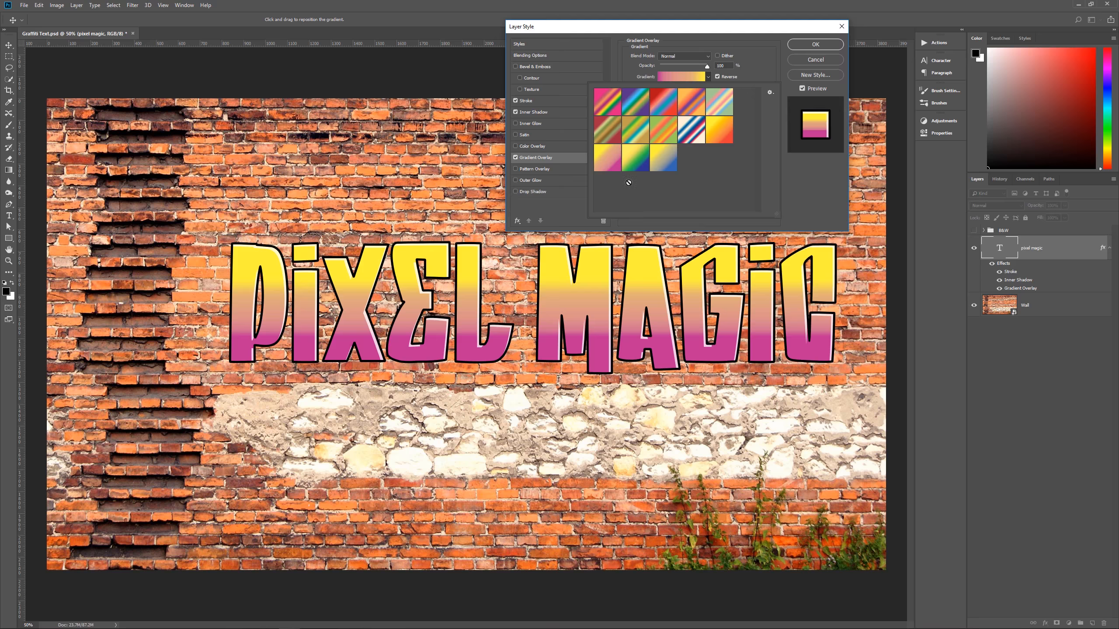
click(605, 166)
click(792, 182)
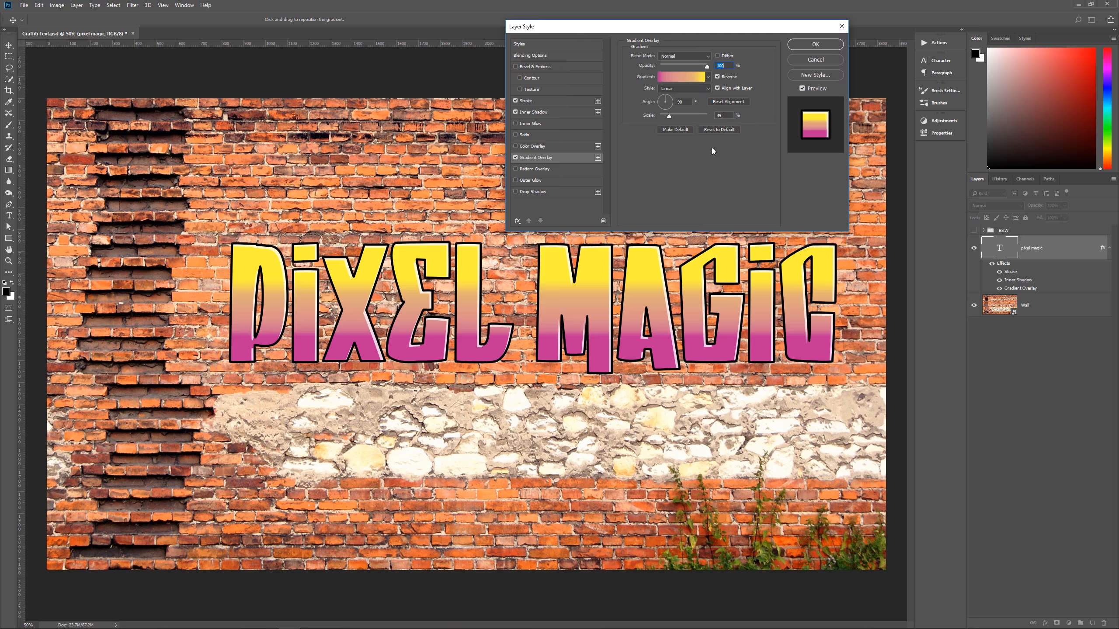
Add a black (000000) Drop Shadow to the text with distance 35 px, spread 0% and size 0 px
click(549, 191)
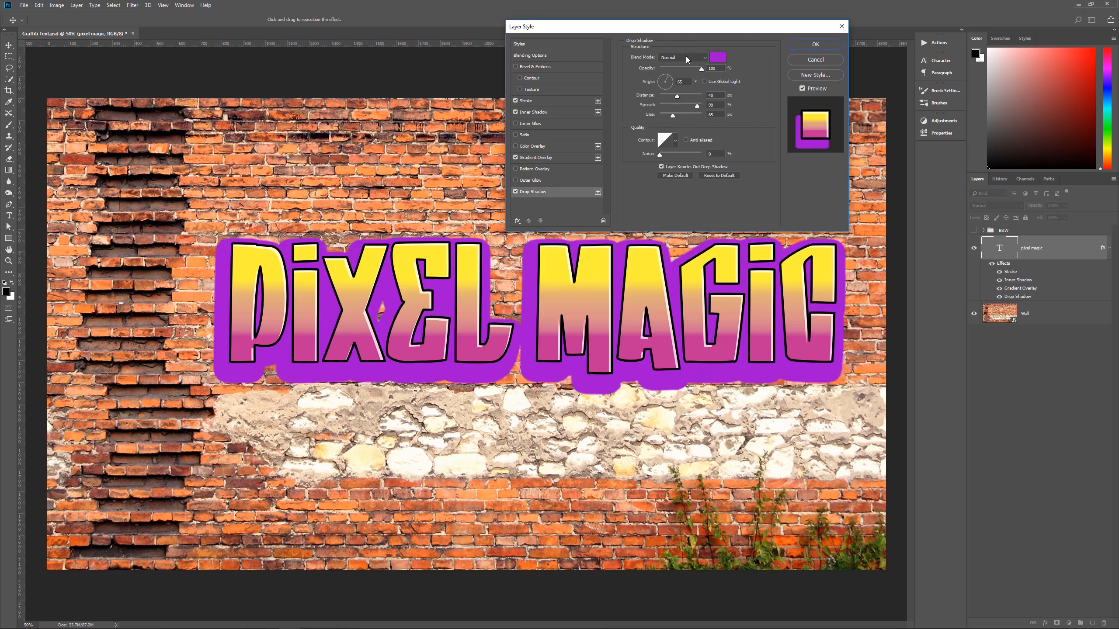
click(717, 58)
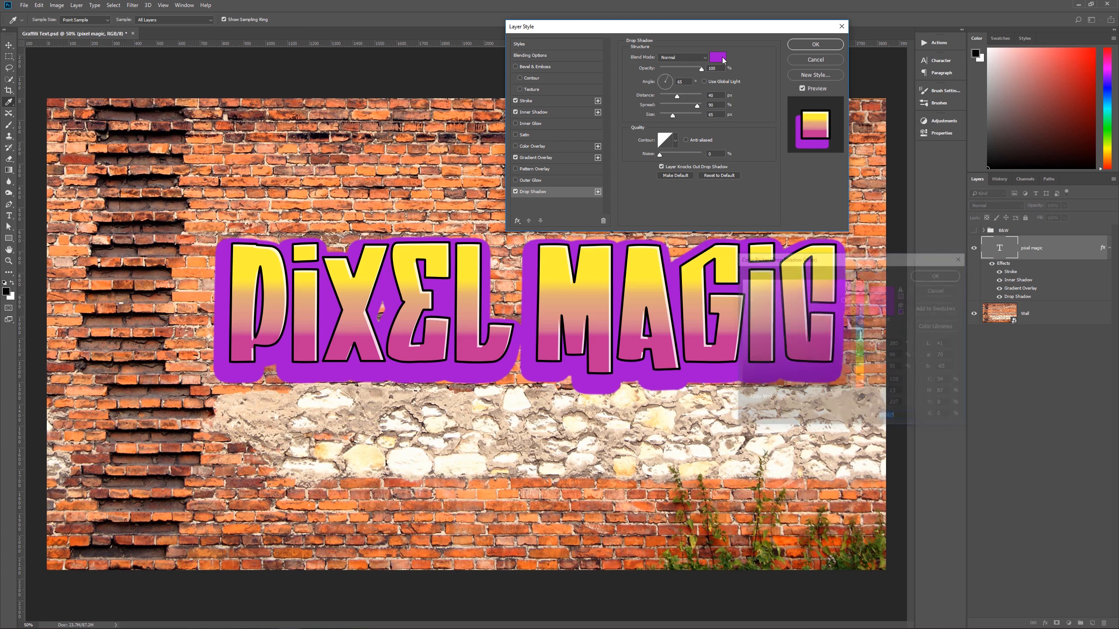
drag(775, 355, 762, 409)
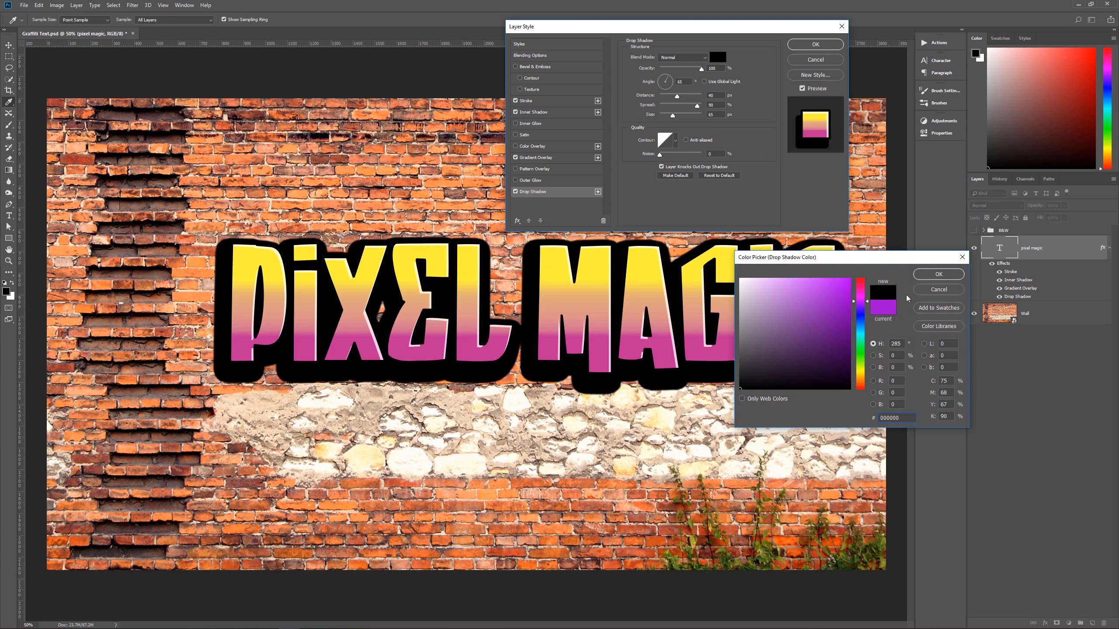
click(939, 274)
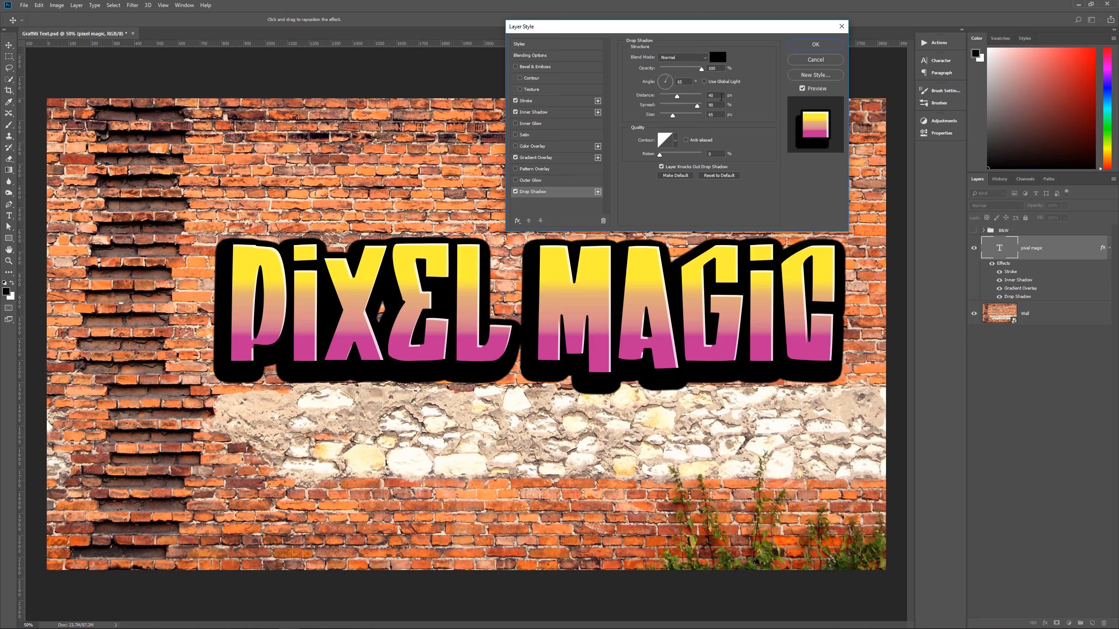
drag(721, 97, 682, 100)
text(35)
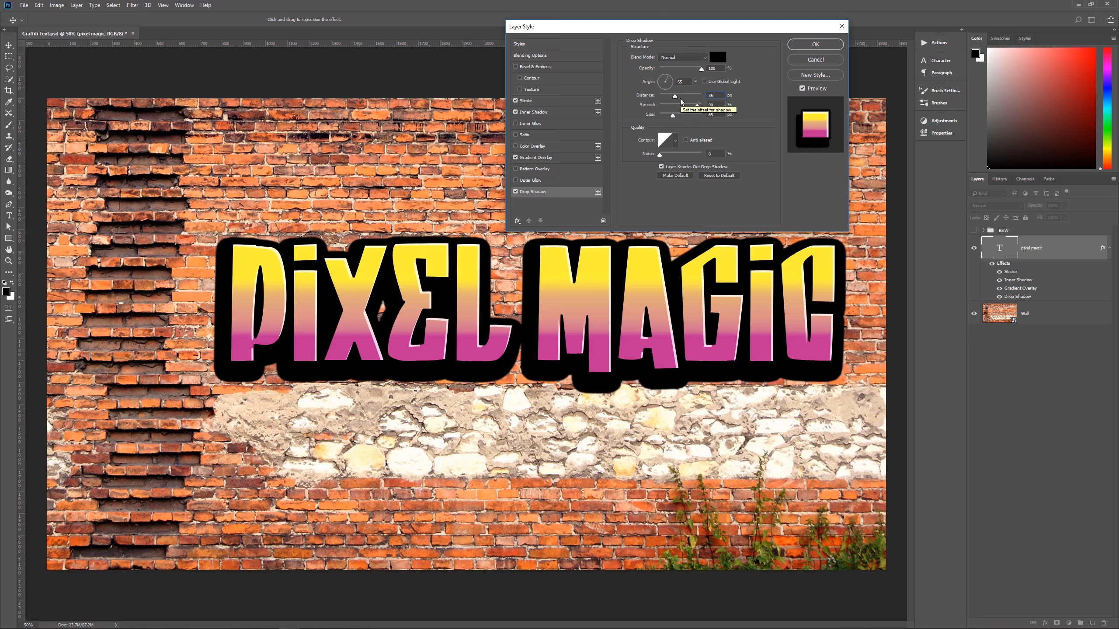
text(0)
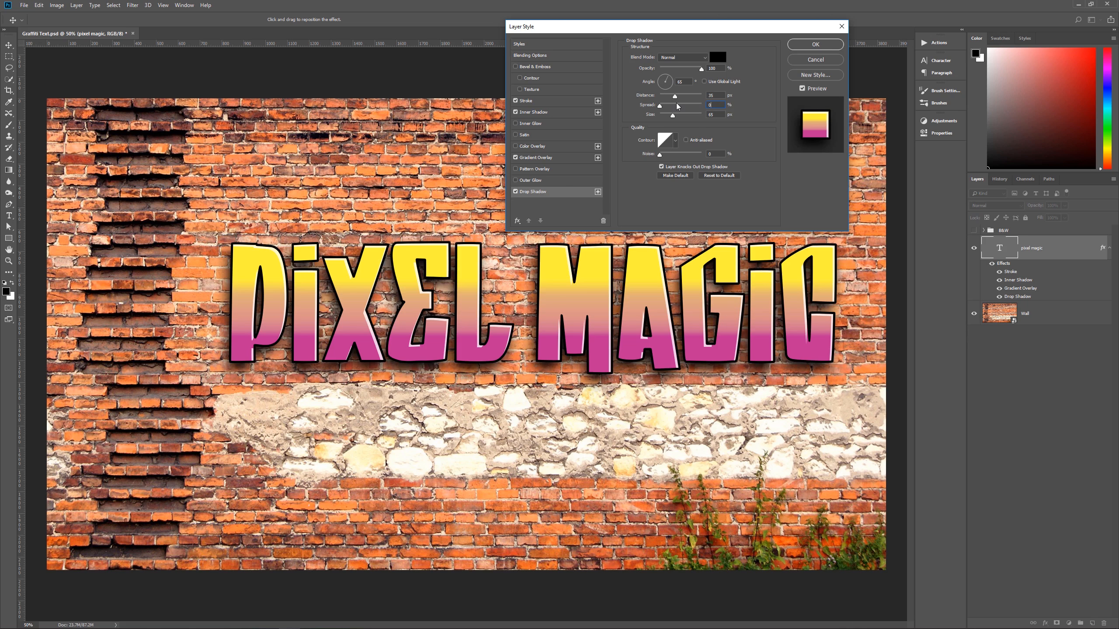
text(0)
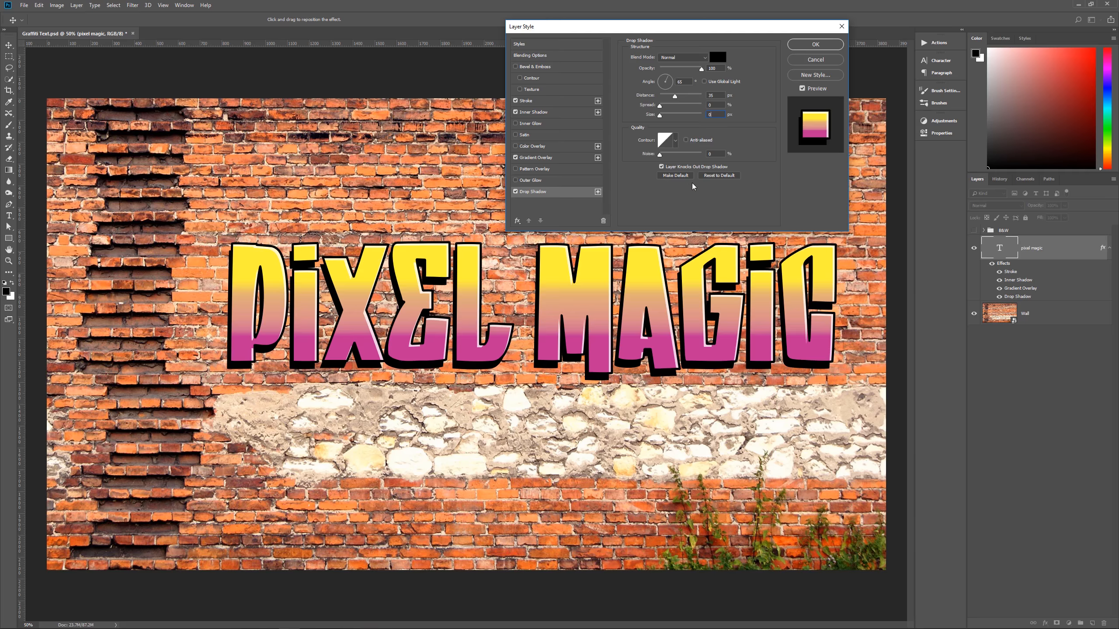
Apply the layer effects to the pixel magic text layer and convert it to a smart object
click(799, 46)
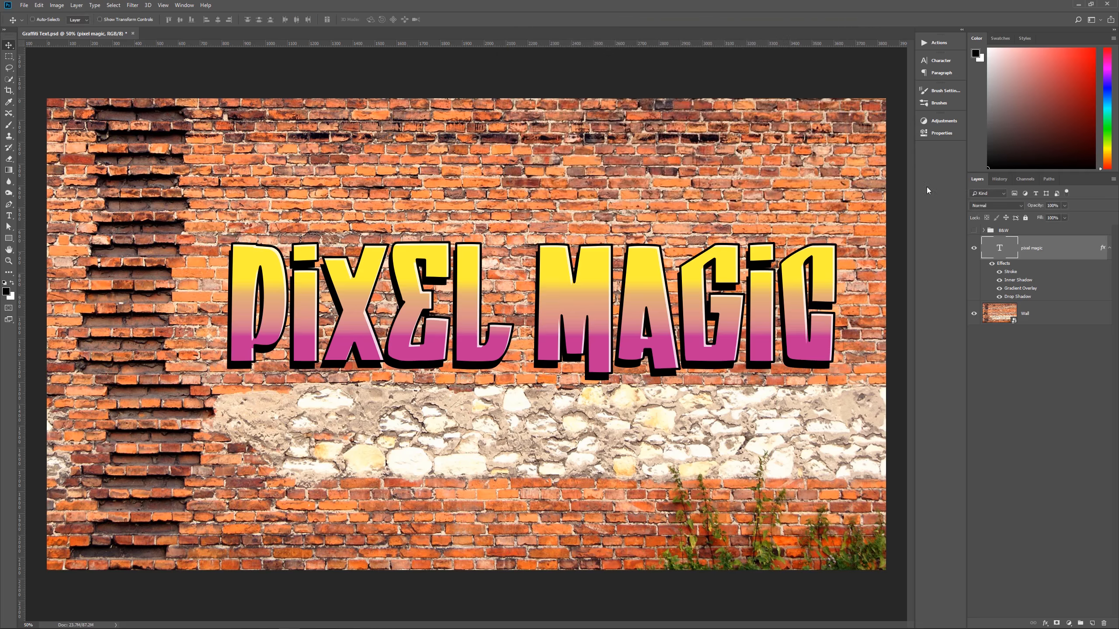
click(1106, 249)
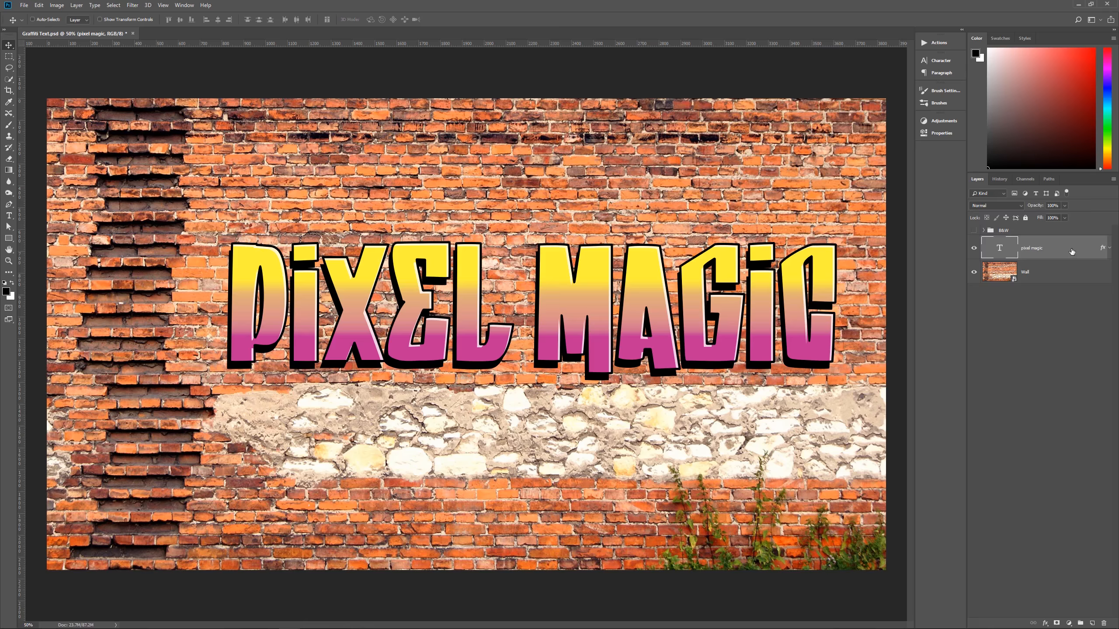
right_click(1044, 252)
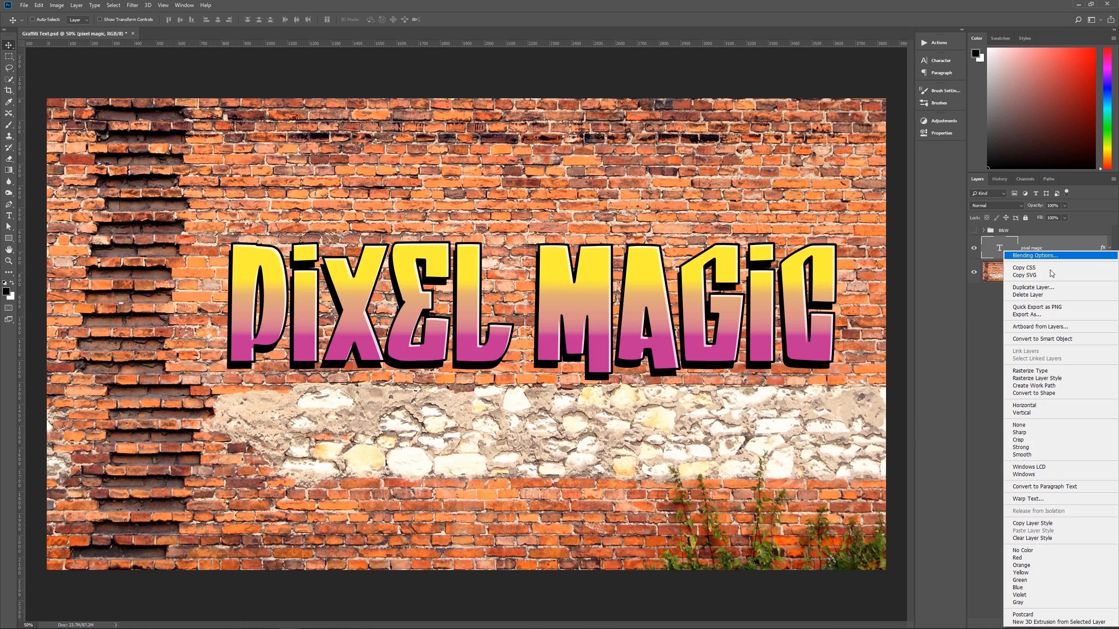
click(1054, 339)
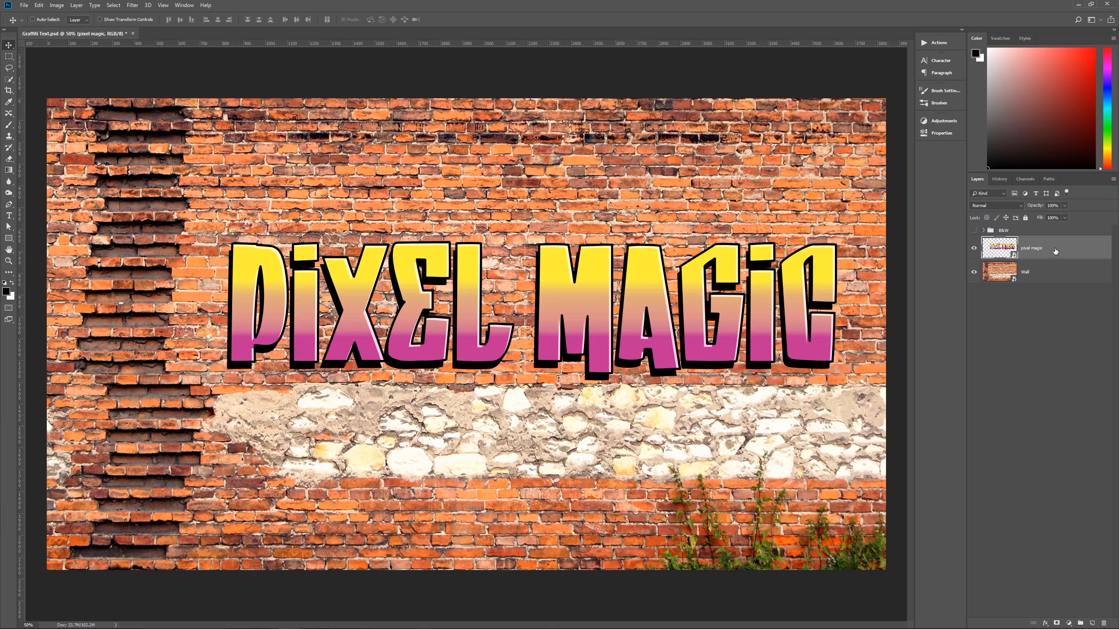
Add a Stroke effect to the pixel magic smart object with its position set to Outside and its color to blue (3795ff)
click(1046, 625)
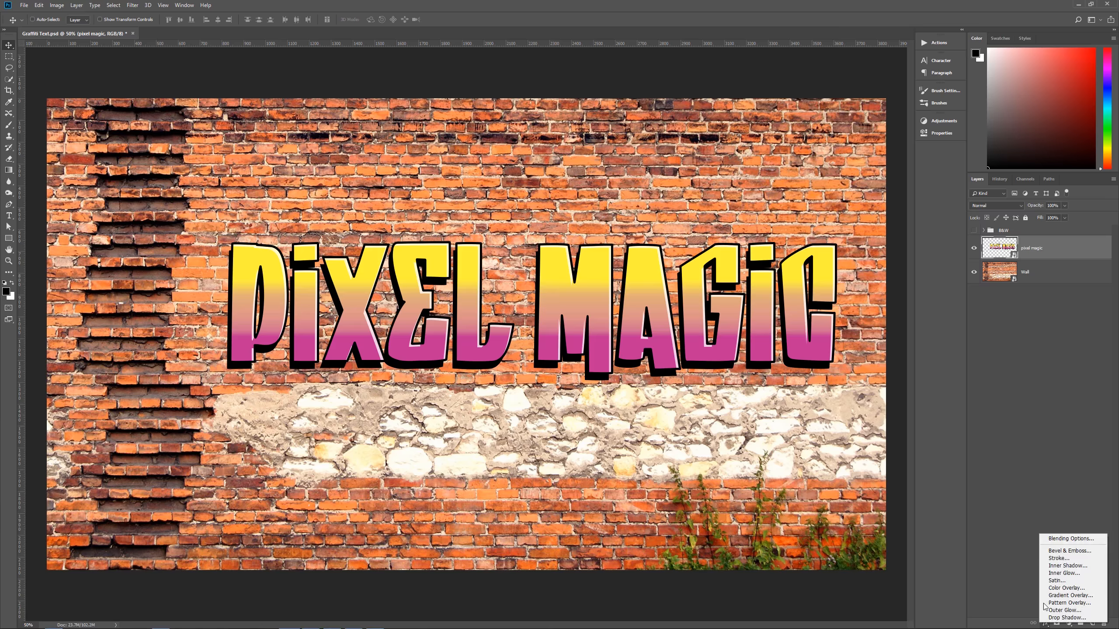
click(1059, 558)
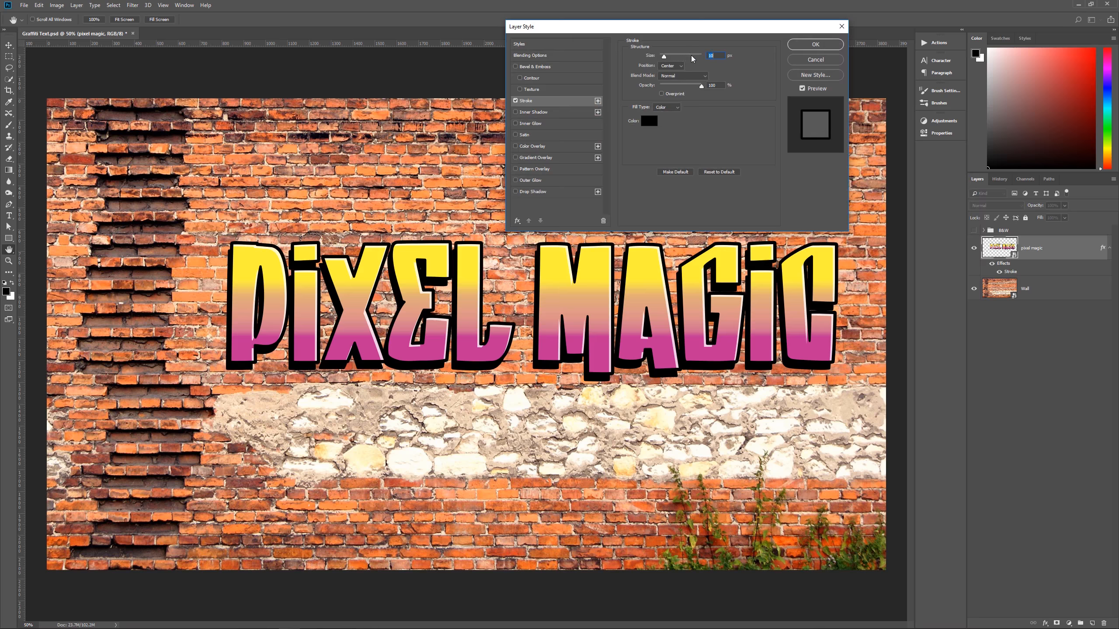
click(671, 66)
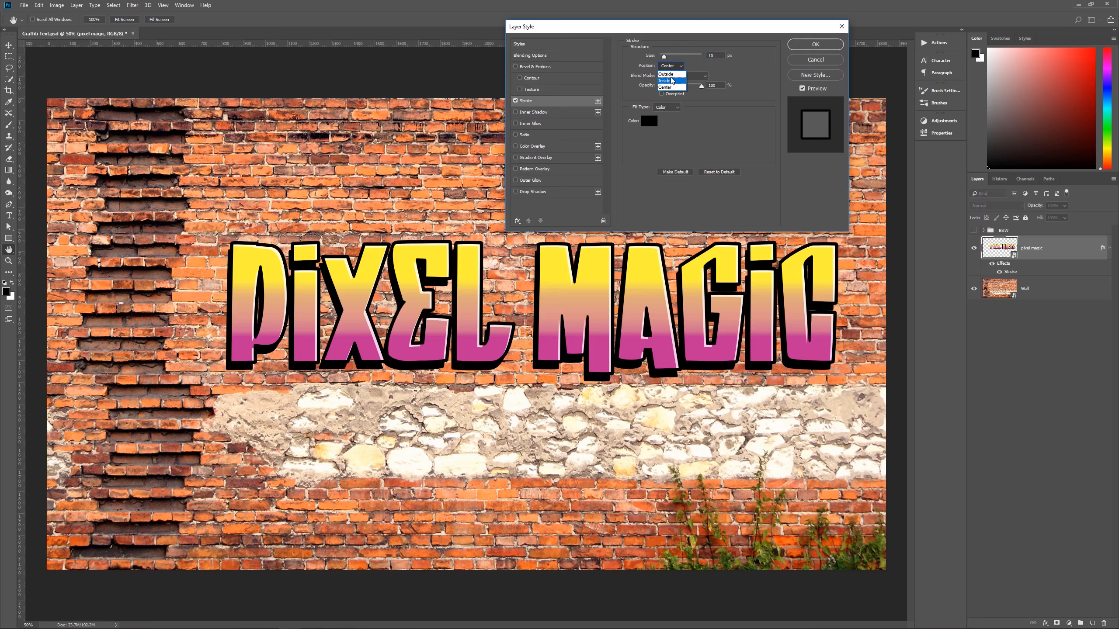
click(668, 74)
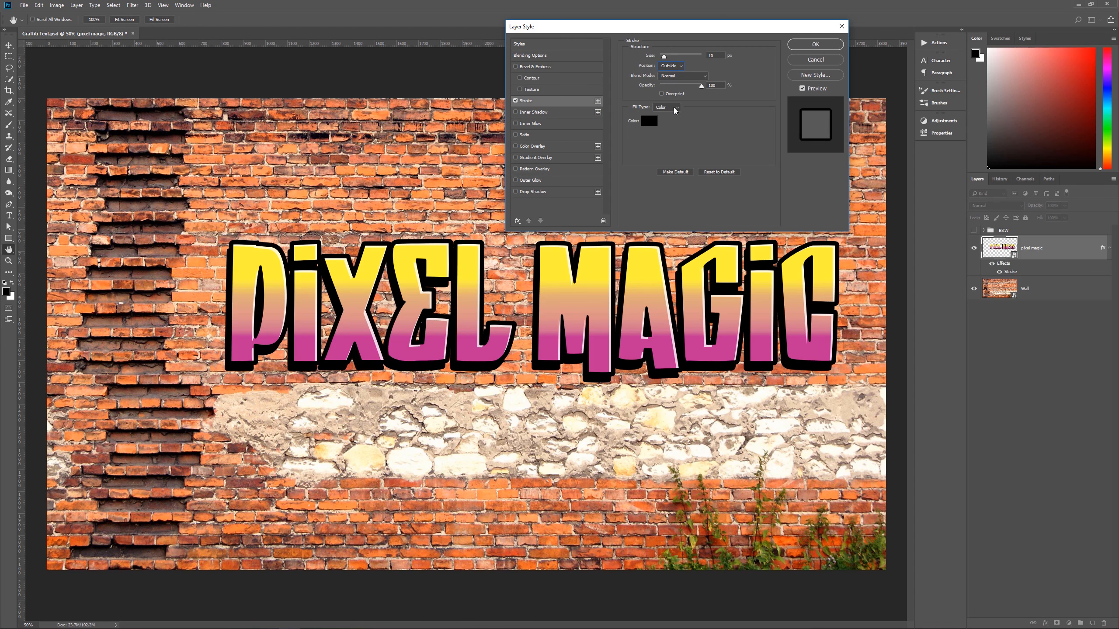
click(650, 122)
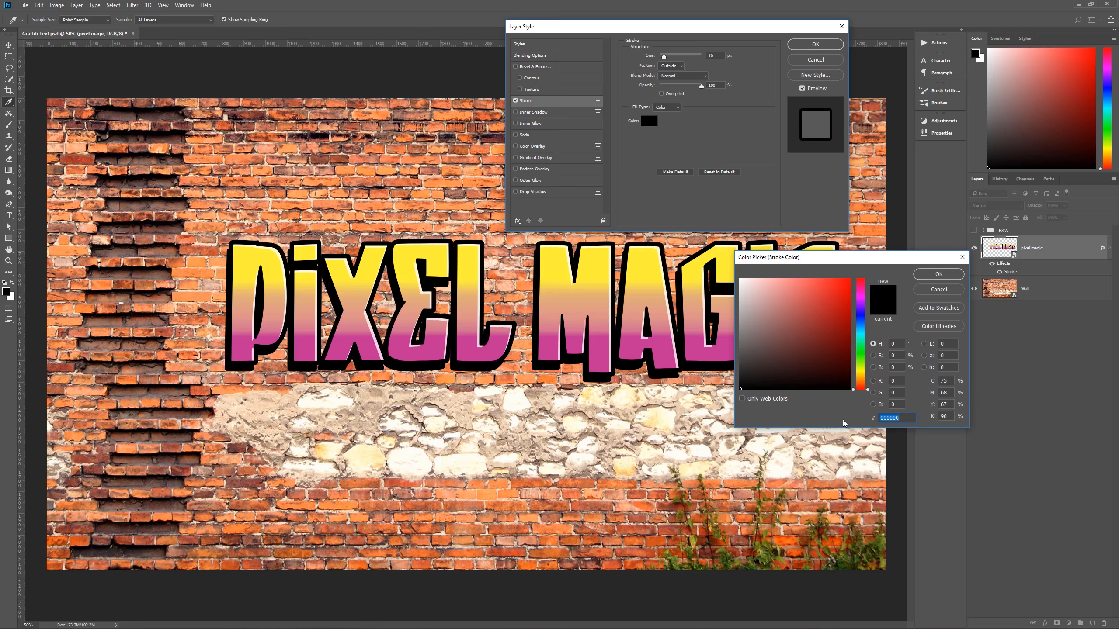
text(37)
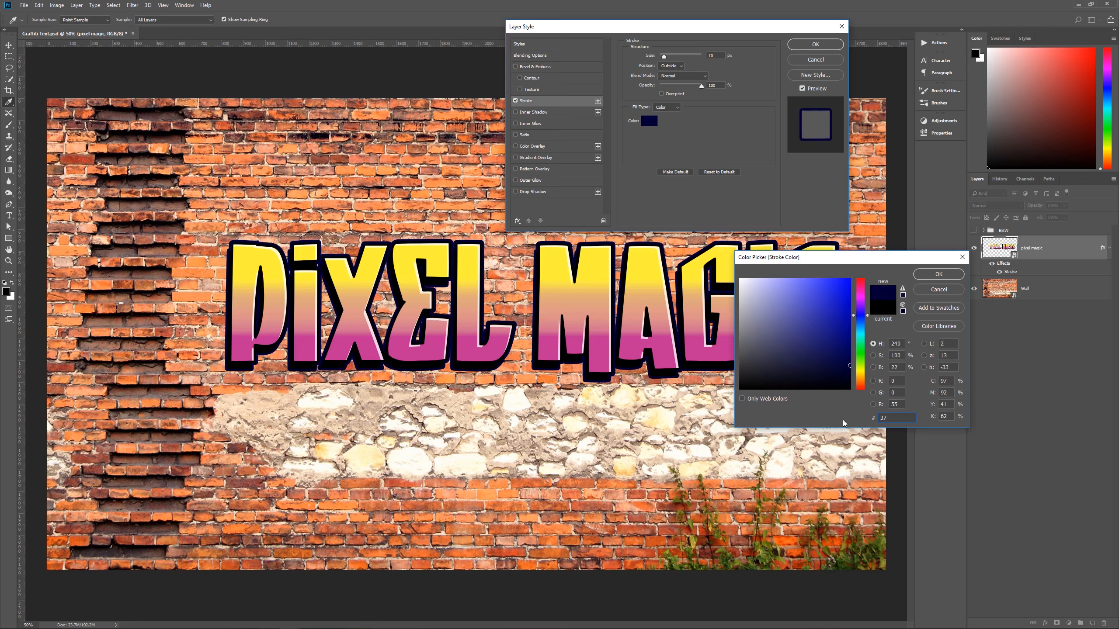
text(95ff)
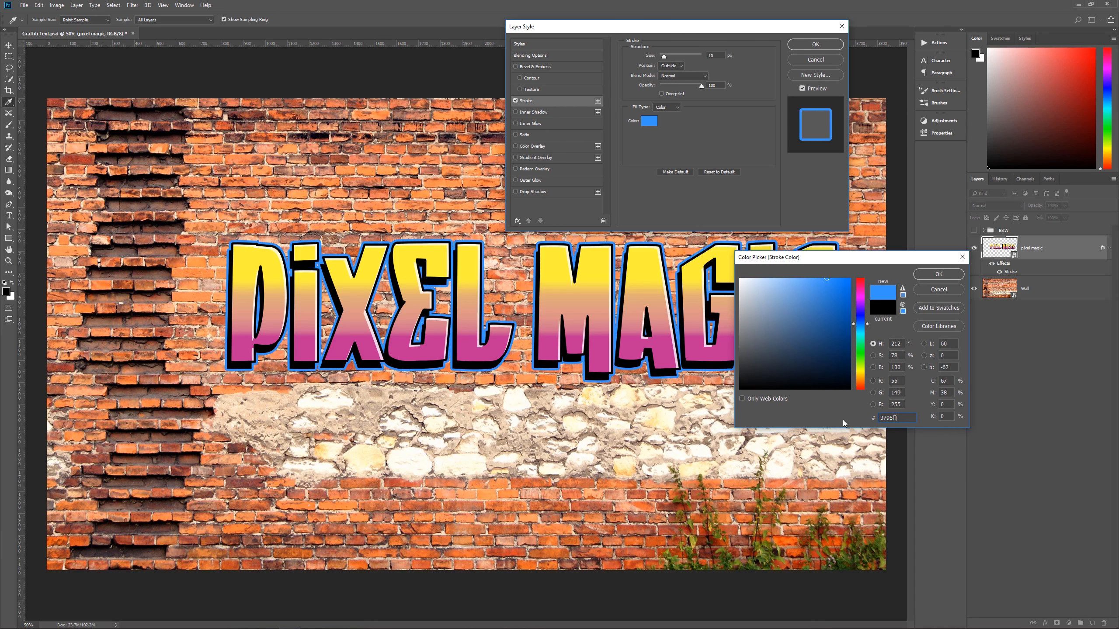
click(939, 274)
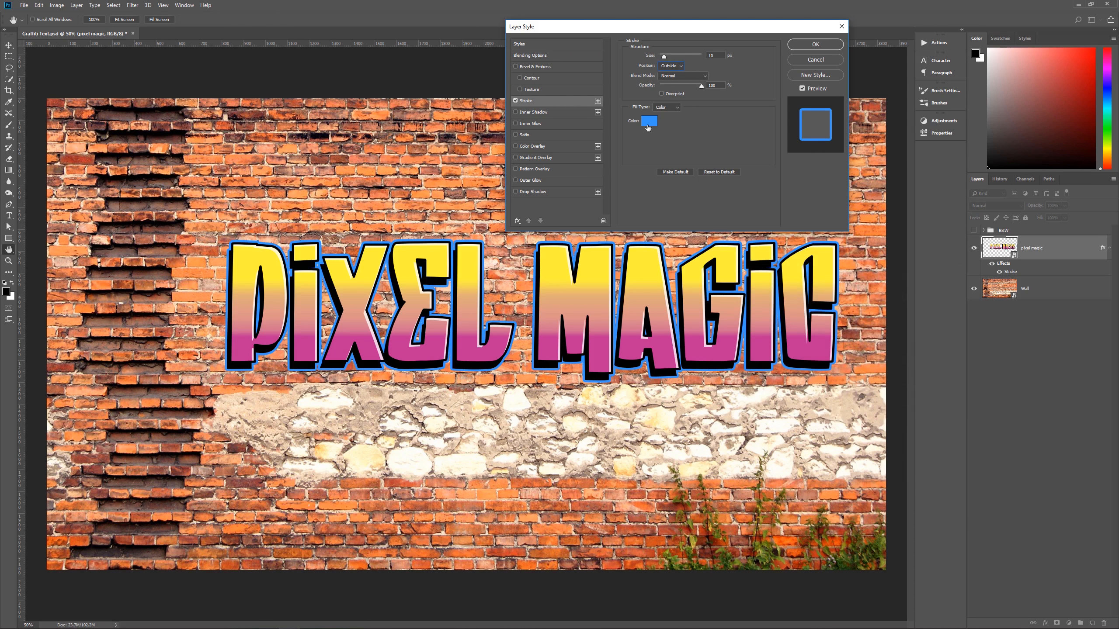
Add a Drop Shadow to the smart object and set its color to purple (9f0dcf)
click(551, 192)
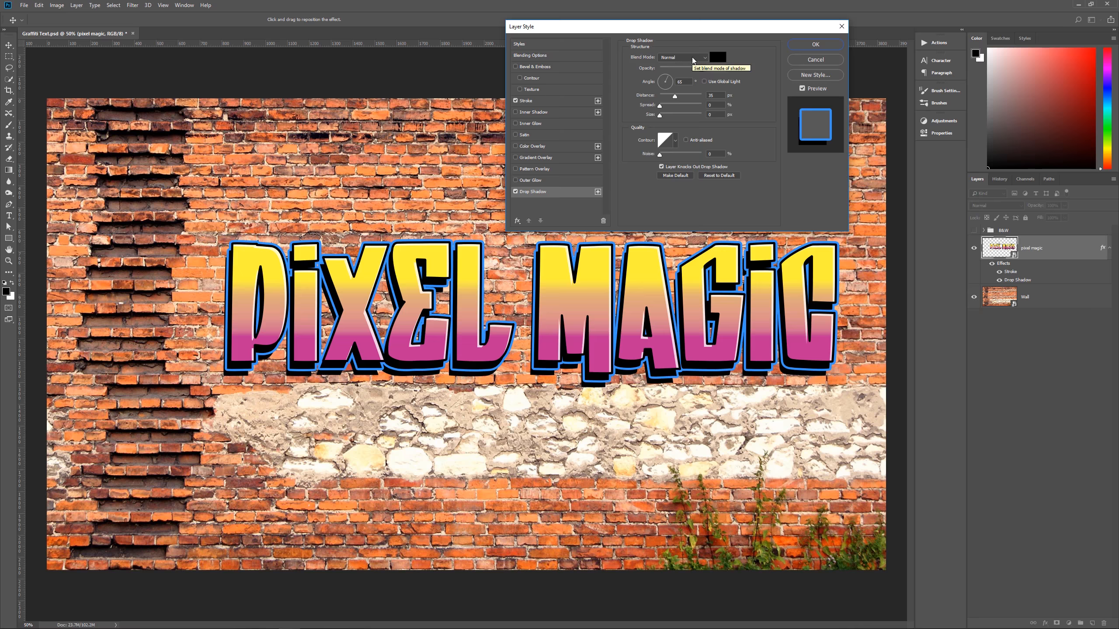
click(716, 59)
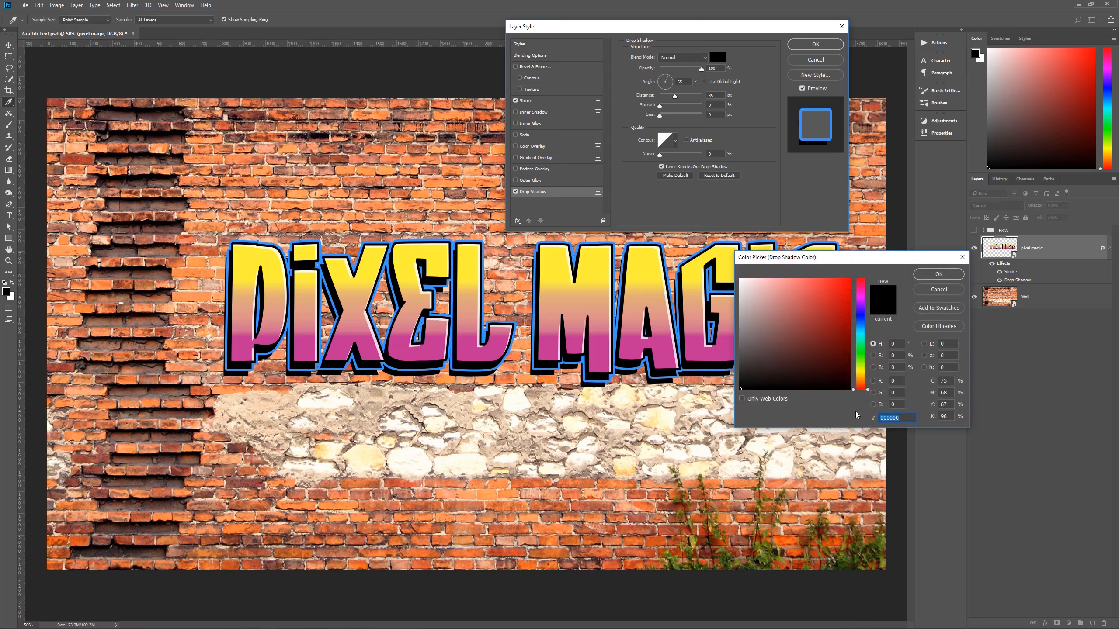
text(9f)
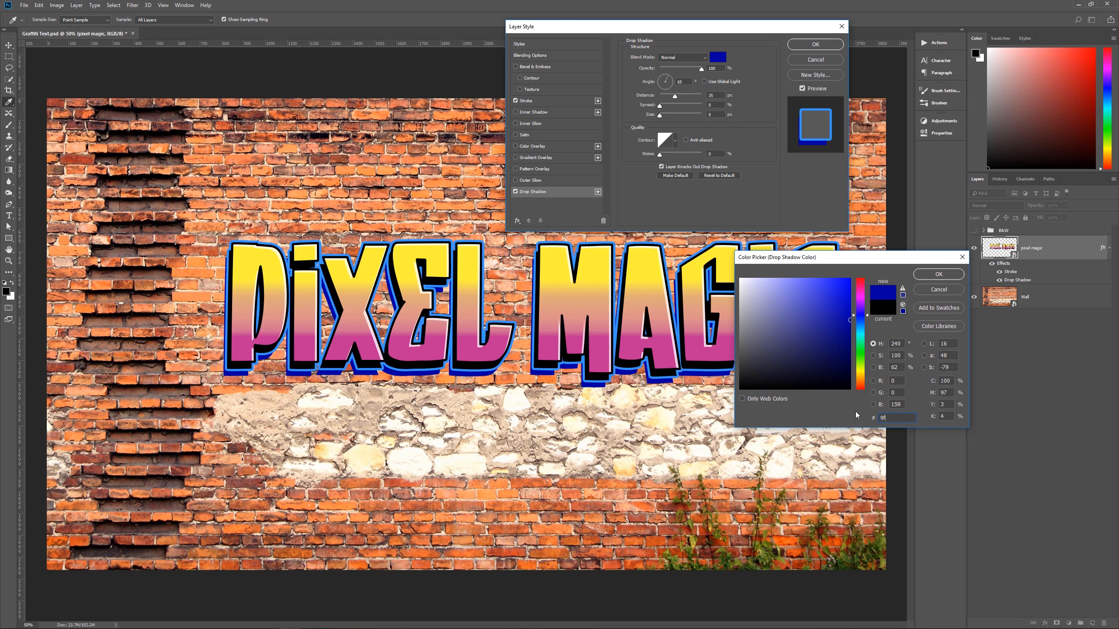
text(0d)
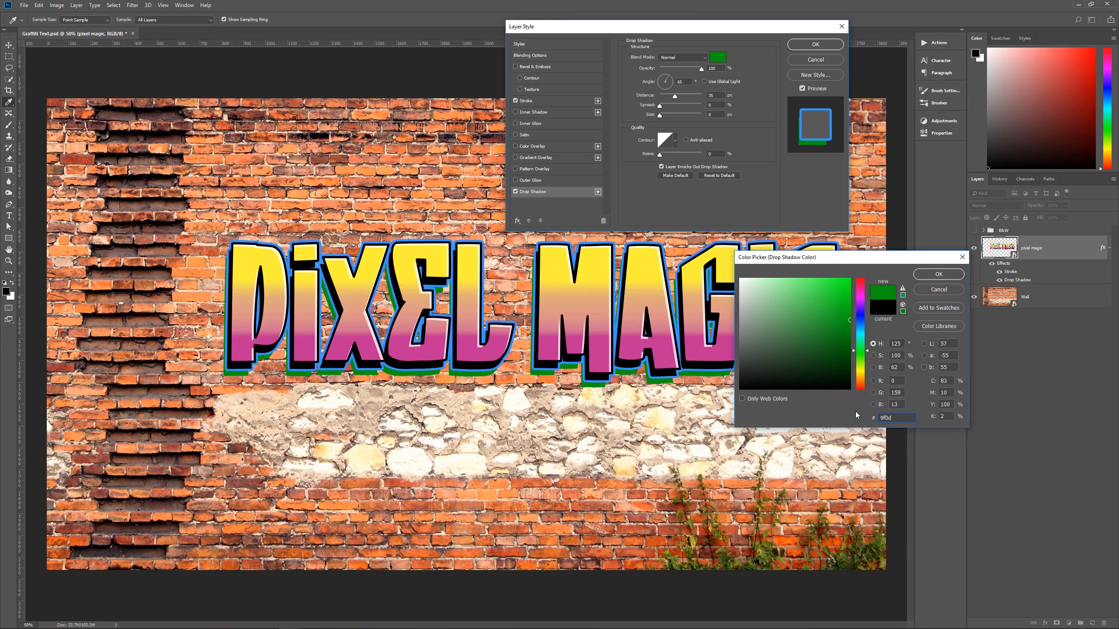
text(cf)
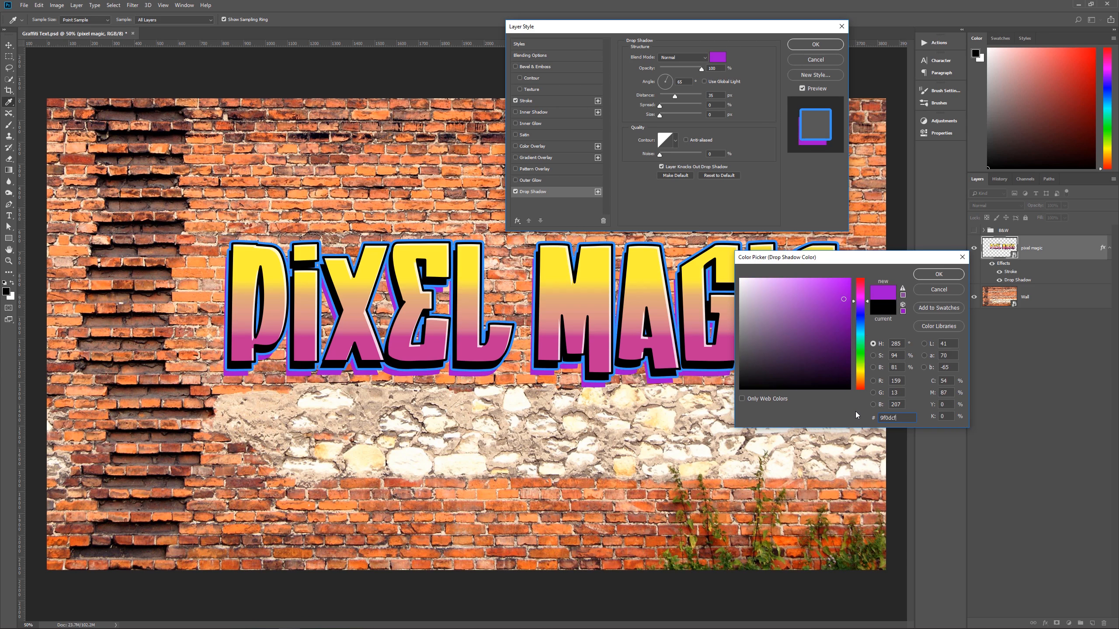
click(939, 274)
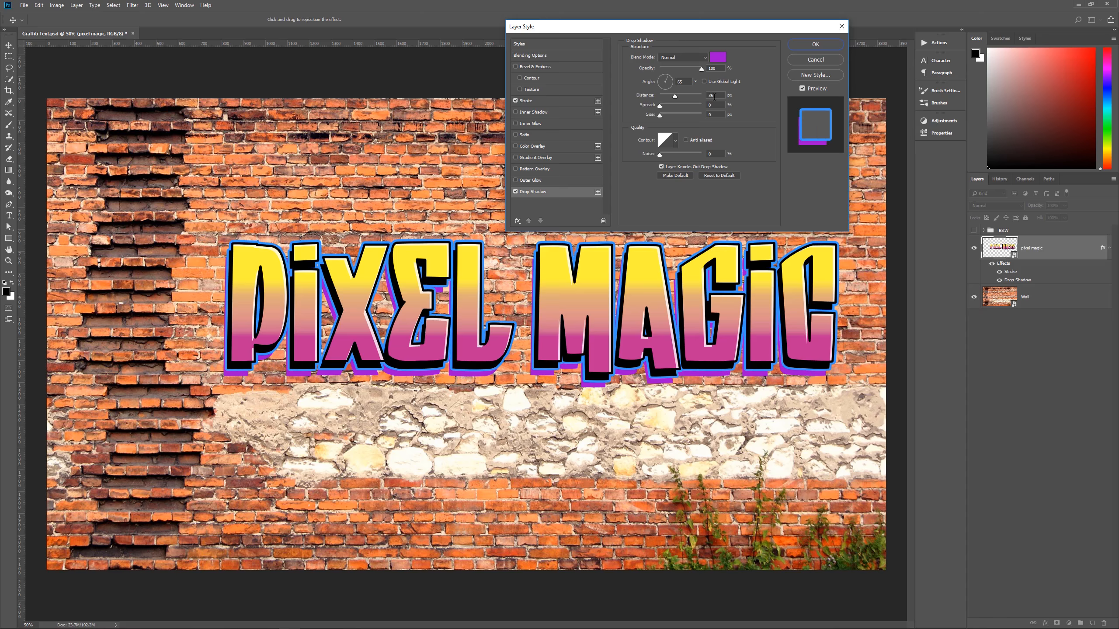
Set the drop shadow's distance to 40 px, spread to 90% and size to 65 px, and apply the effects
drag(714, 97, 683, 93)
text(40)
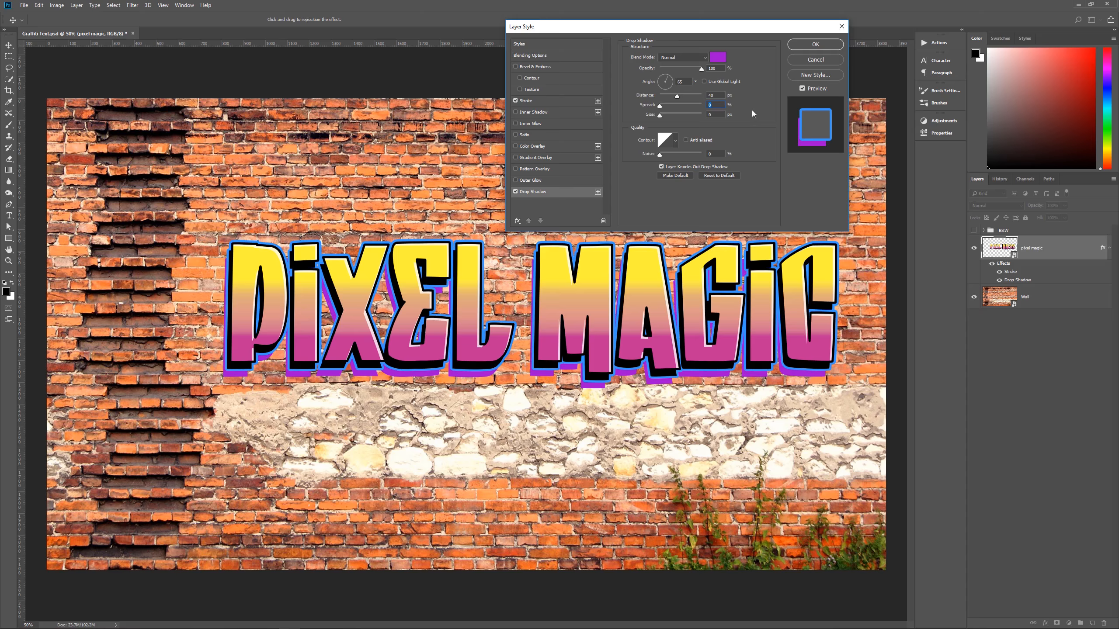
text(9)
text(65)
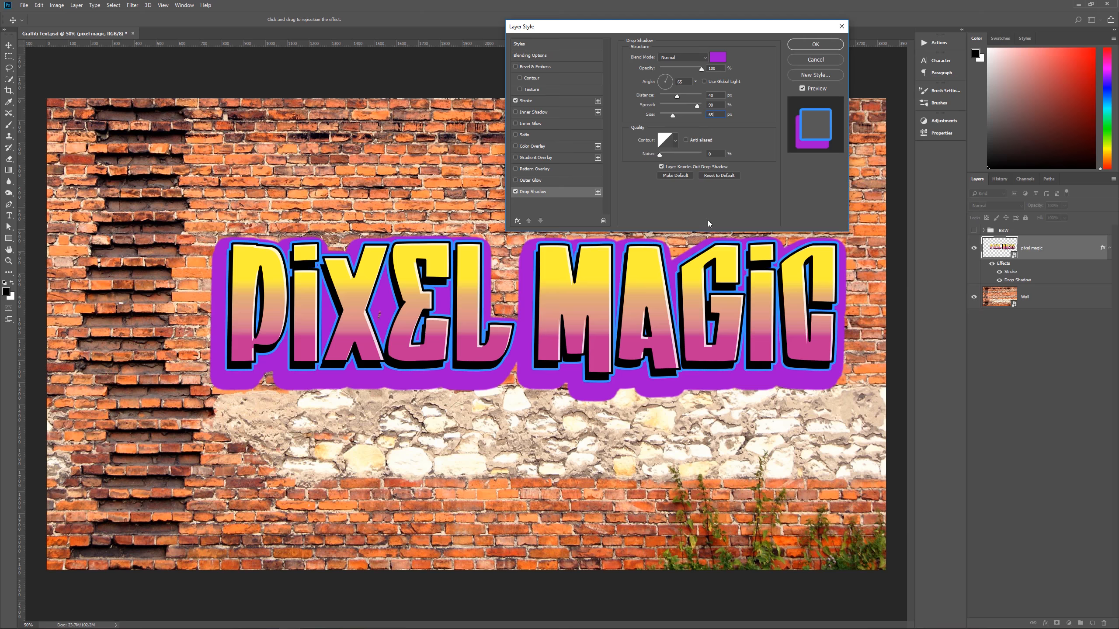
click(816, 44)
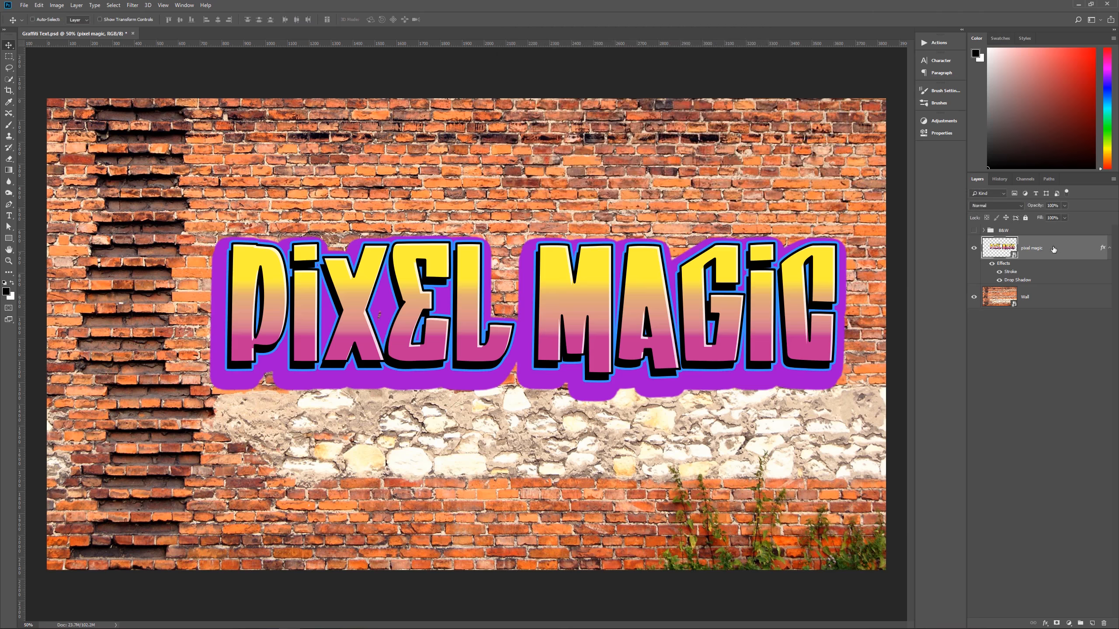
click(1110, 249)
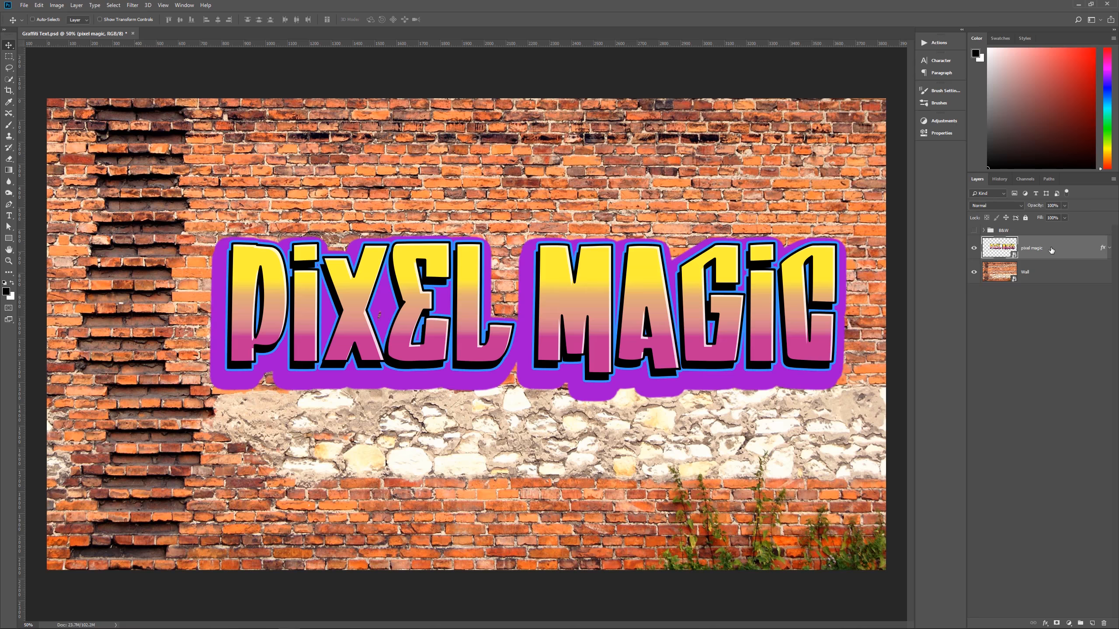
Apply the Displace filter to the smart object with horizontal and vertical scale 5, using the Graffiti Text Displacement Map file
click(132, 5)
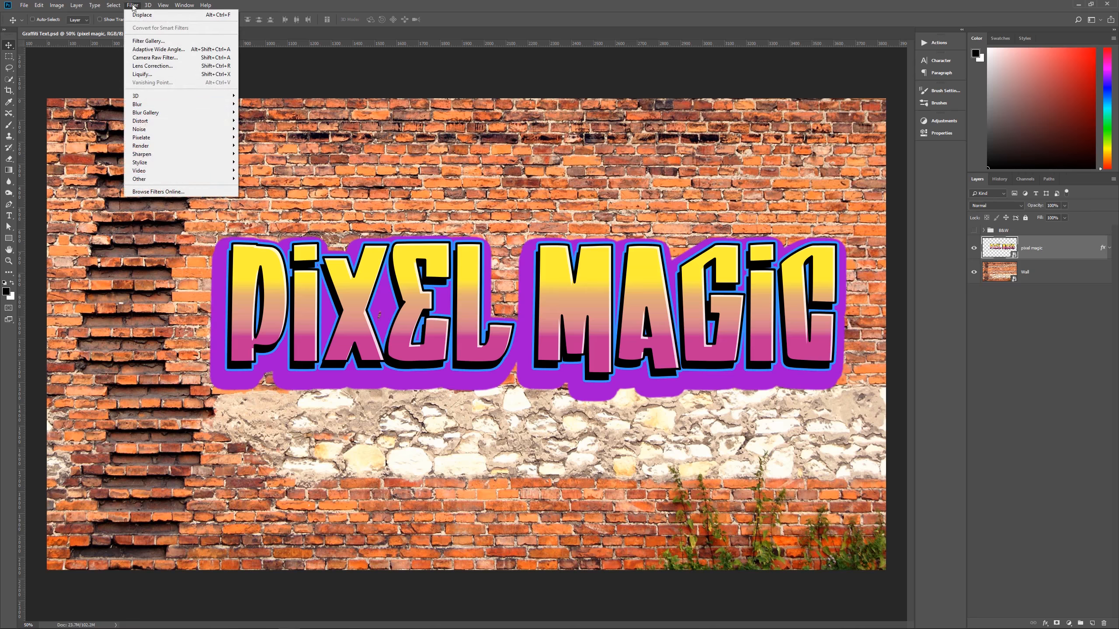
mouse_move(160, 121)
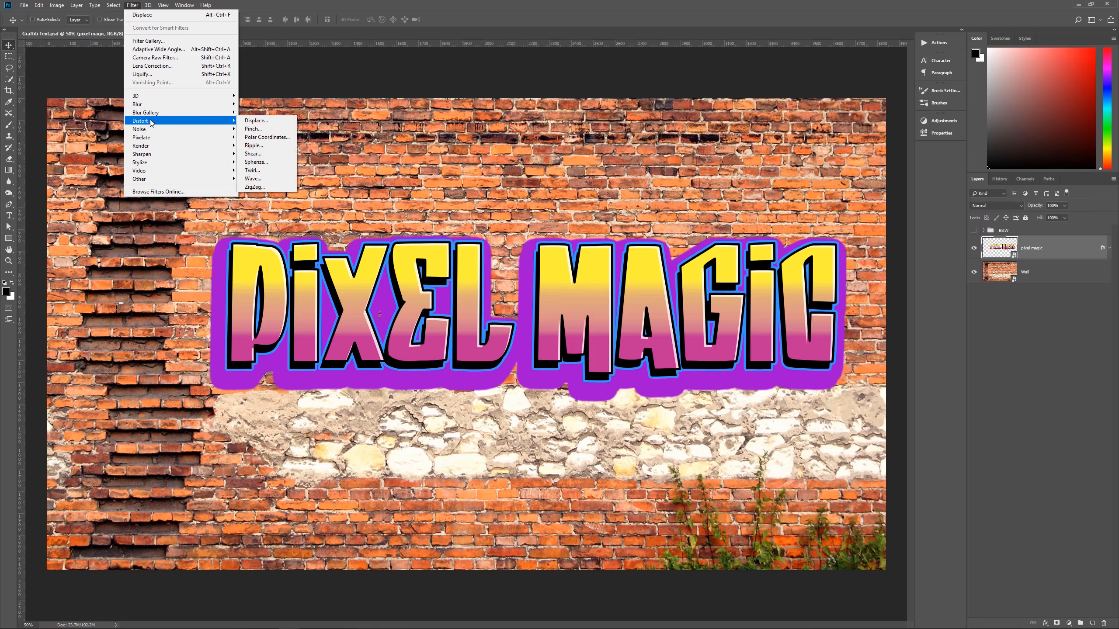
click(247, 121)
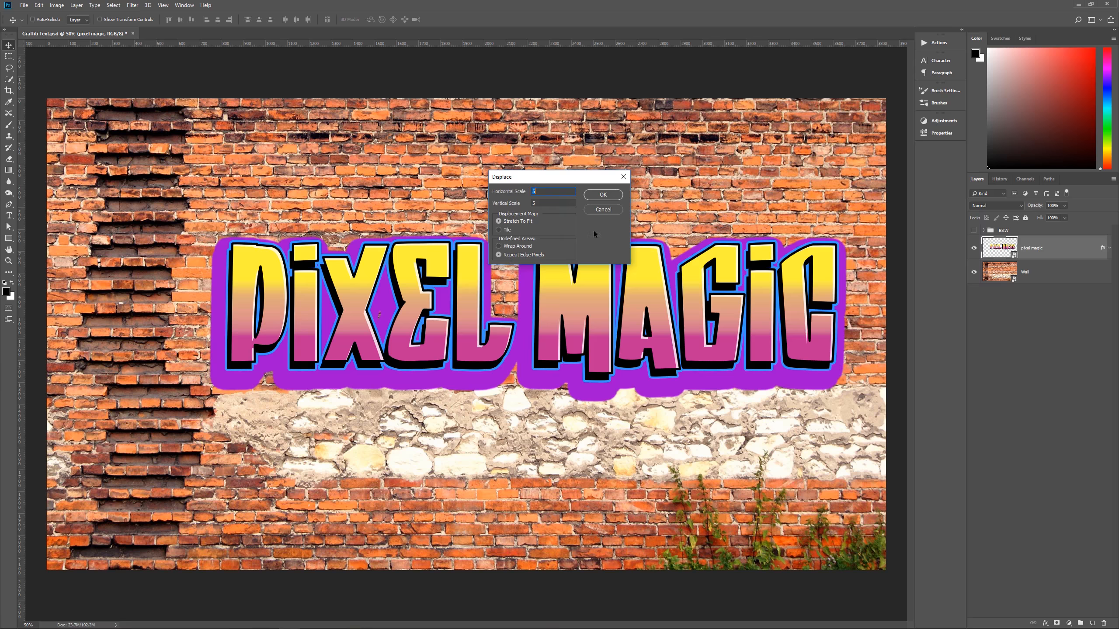
click(603, 195)
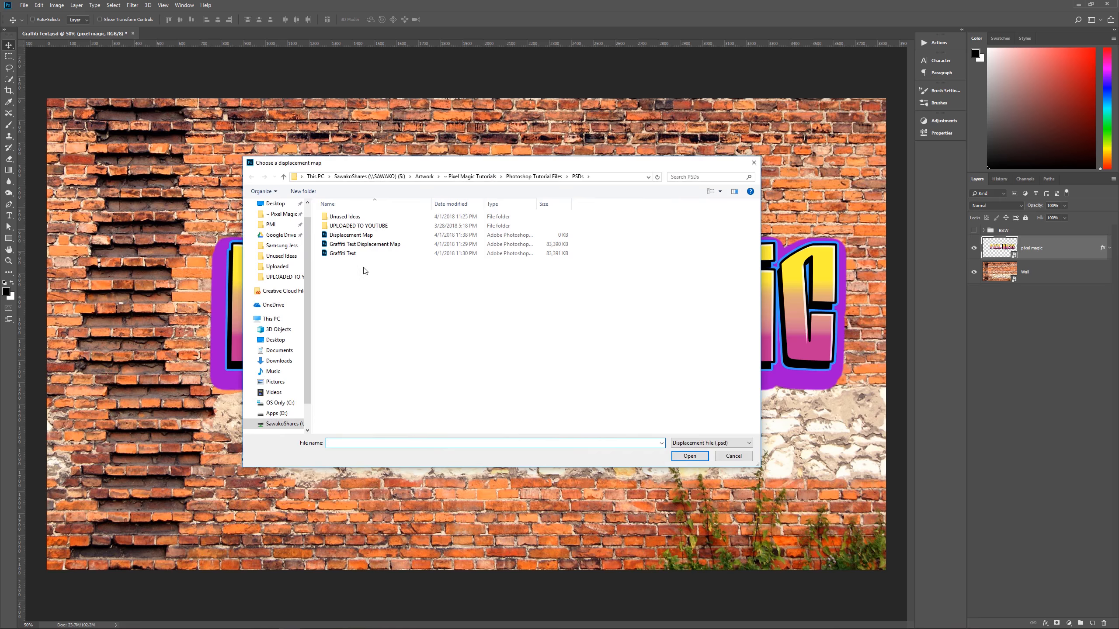
click(349, 245)
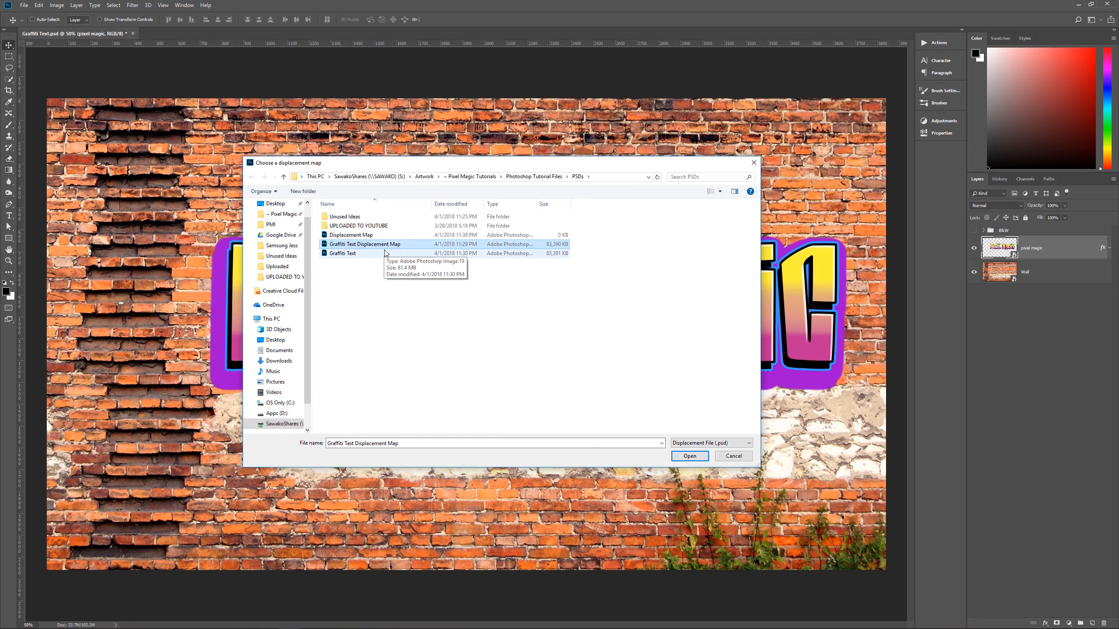
click(691, 457)
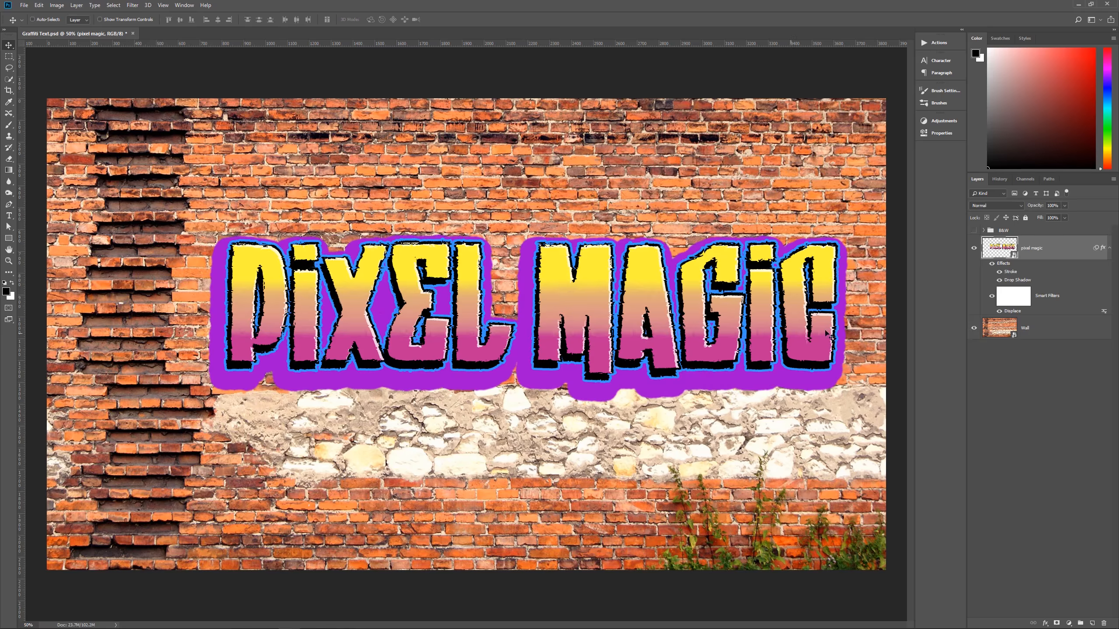
click(1109, 248)
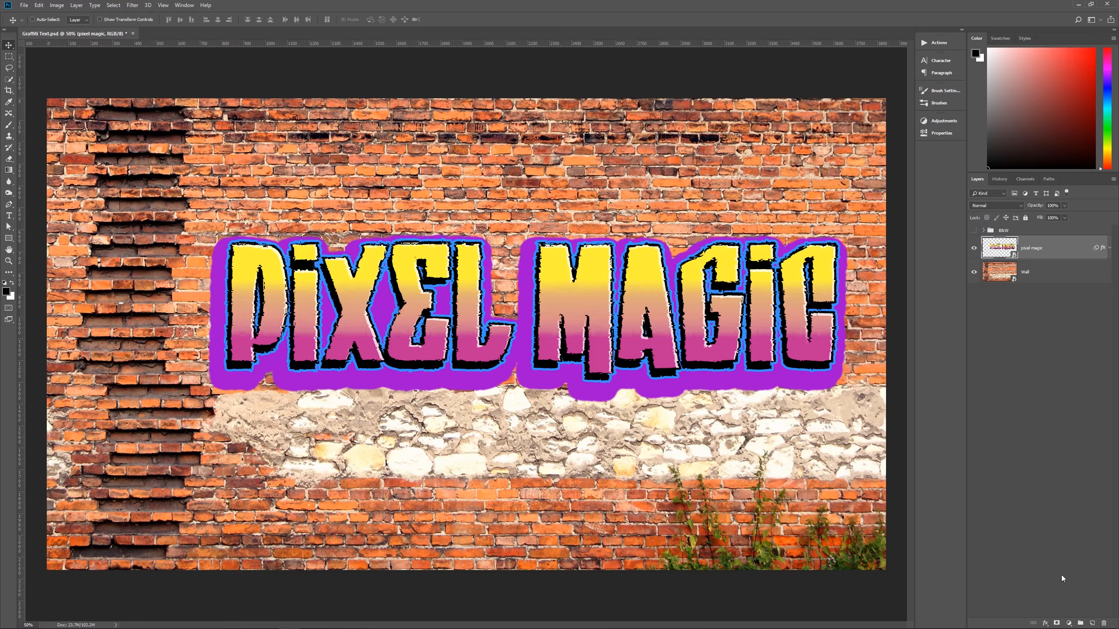
Set the pixel magic layer's opacity to 85% in its blending options
click(1046, 626)
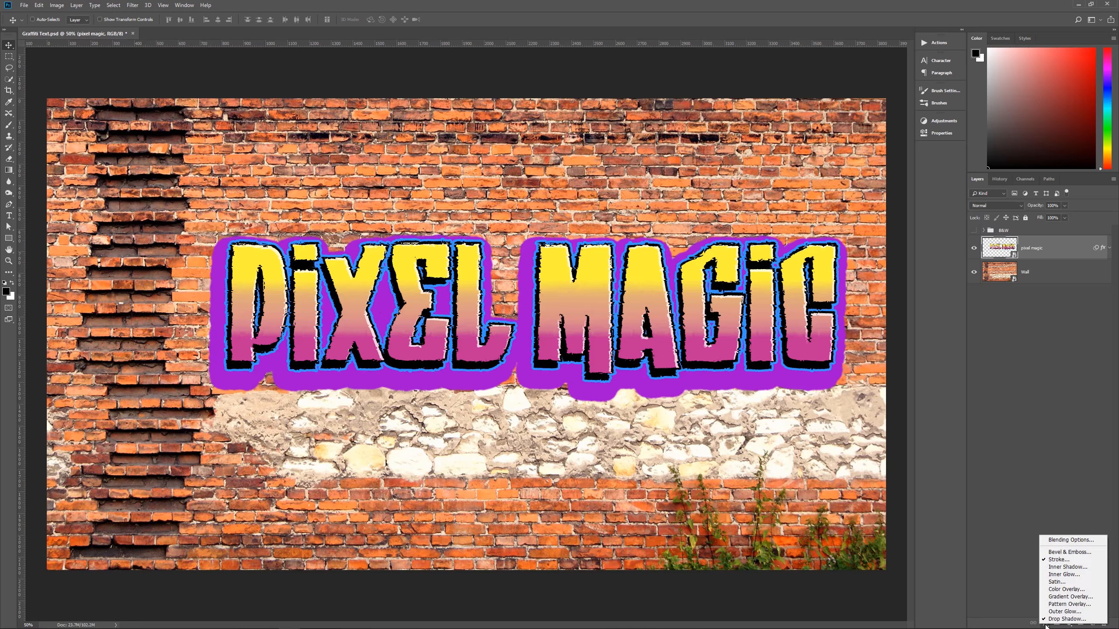
click(1065, 540)
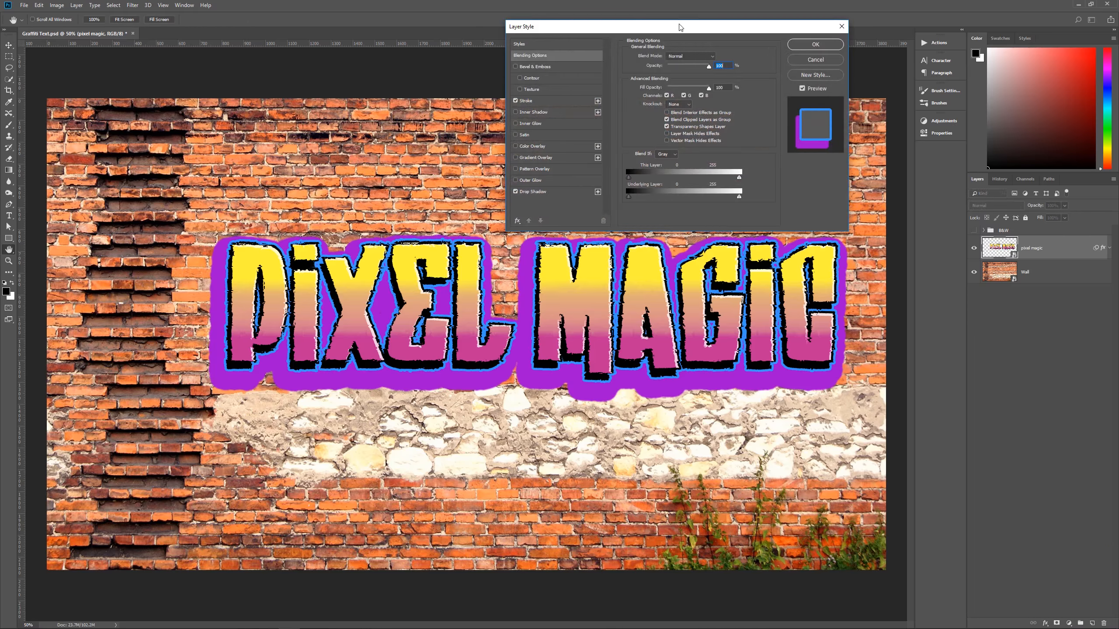
drag(679, 27, 681, 26)
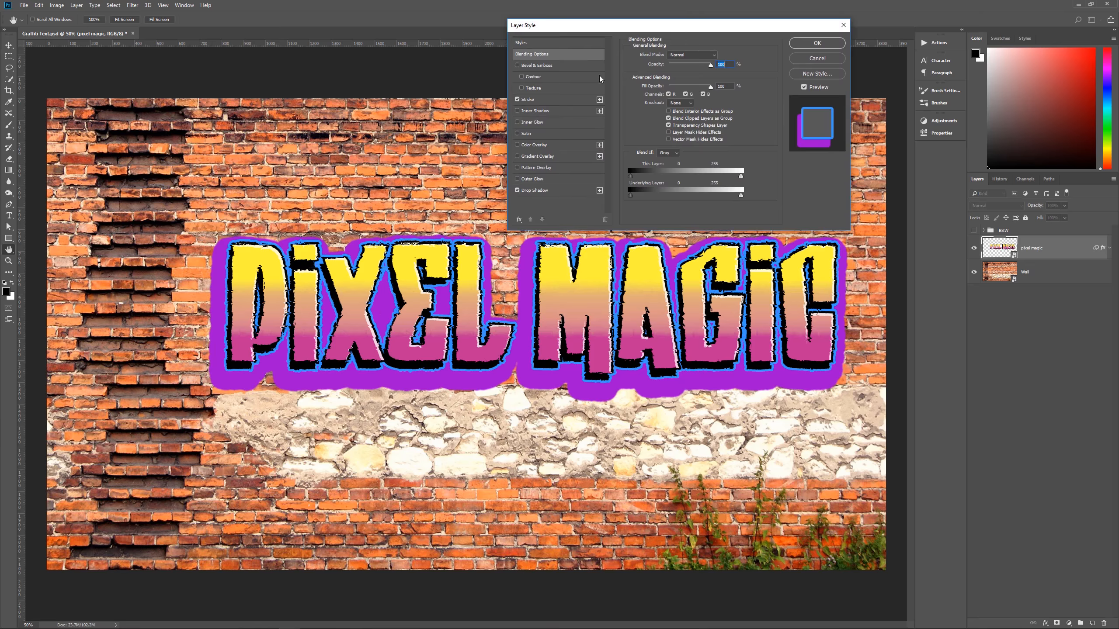
click(525, 55)
click(707, 66)
text(85)
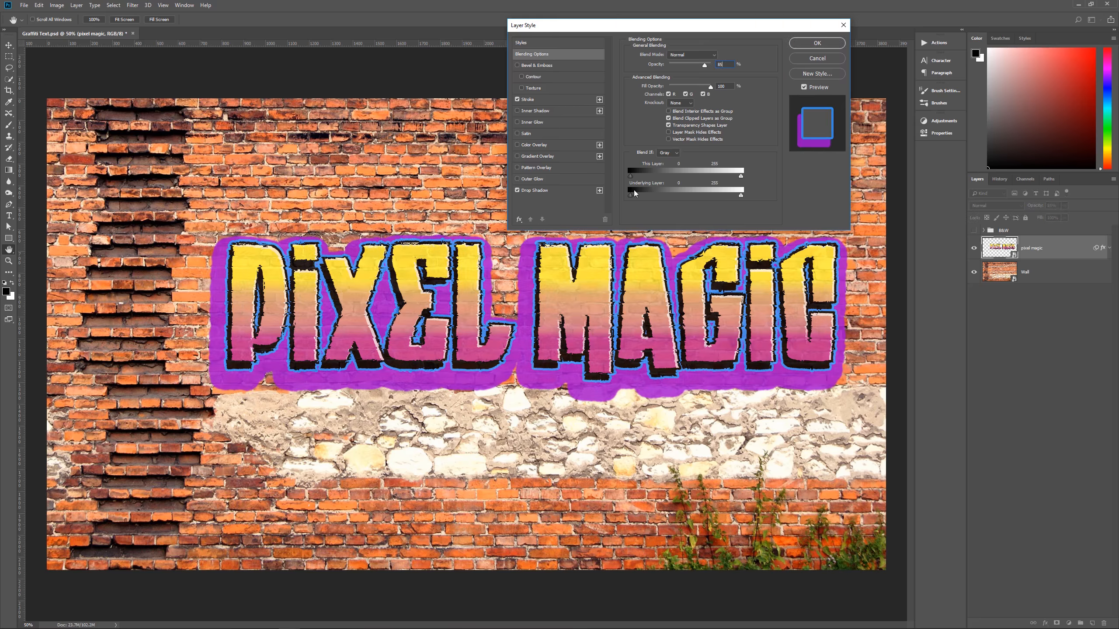
Split the Blend If sliders for the underlying layer to about 24/96 for the shadows and 210/242 for the highlights
drag(632, 197, 670, 199)
drag(741, 198, 723, 199)
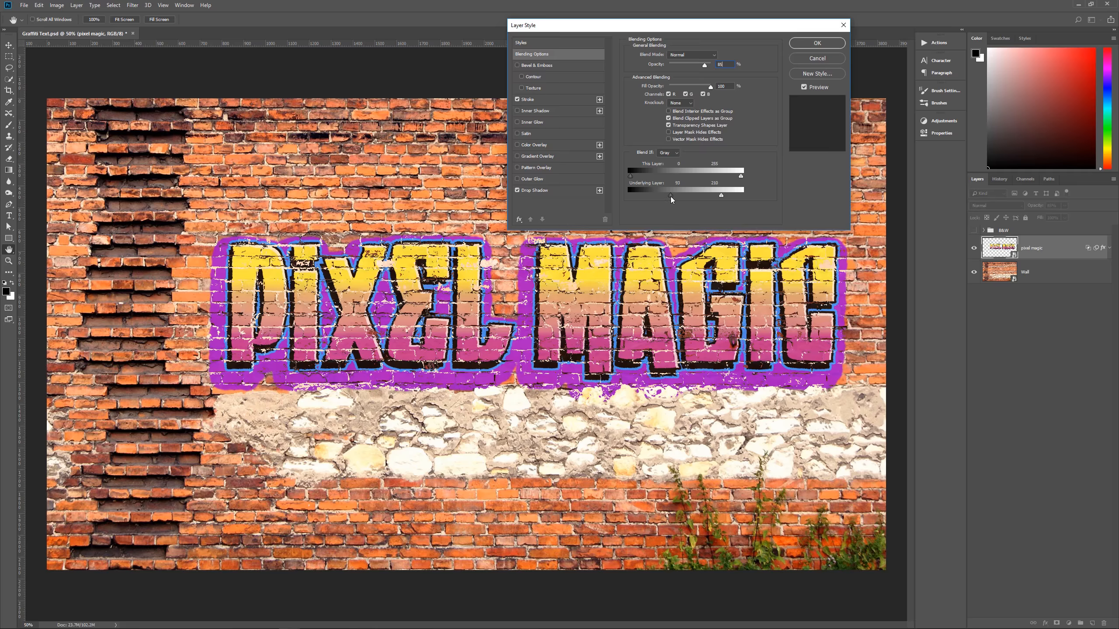
key(alt)
drag(670, 196, 734, 196)
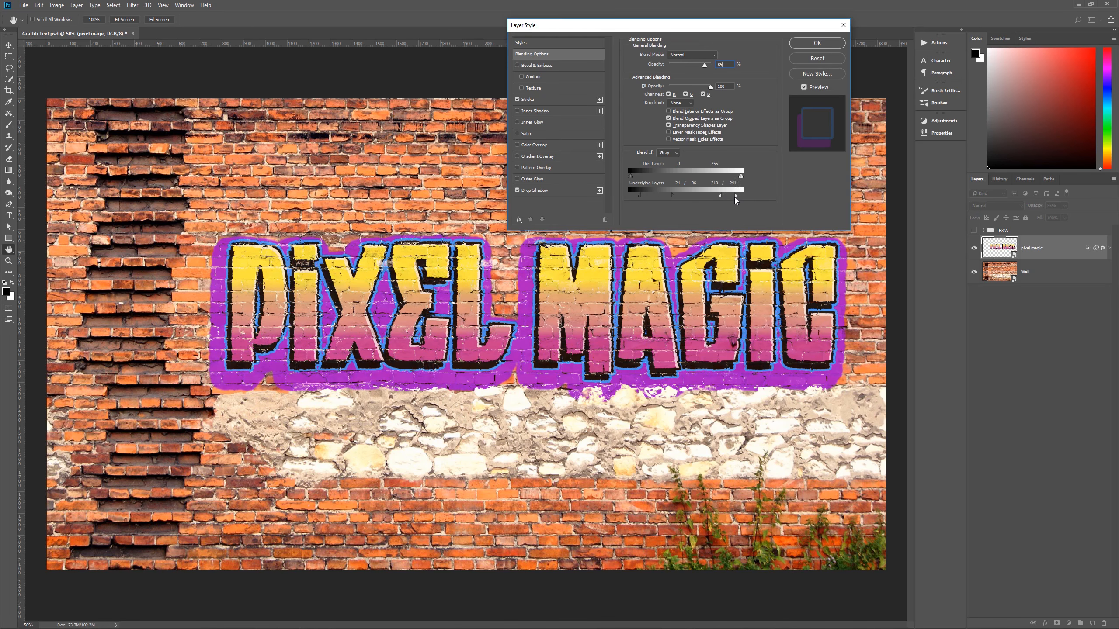
Refine the split Blend If sliders for the underlying layer to about 24/146 for the shadows and 169/237 for the highlights
drag(721, 197, 700, 196)
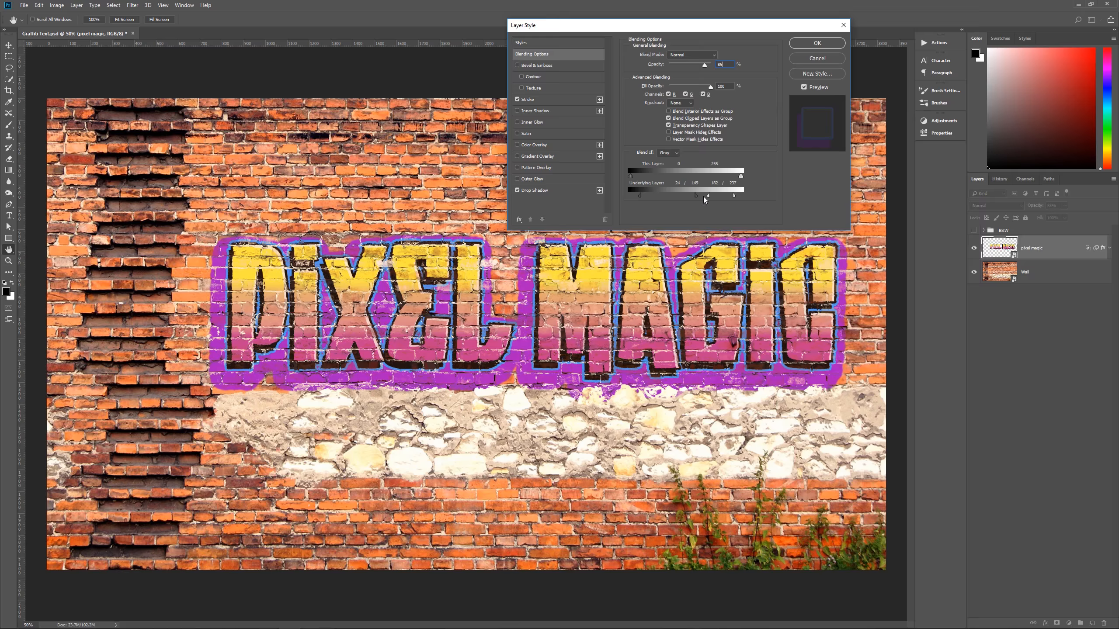
drag(696, 198, 696, 198)
mouse_move(709, 196)
mouse_down()
mouse_move(678, 196)
mouse_move(703, 197)
mouse_up()
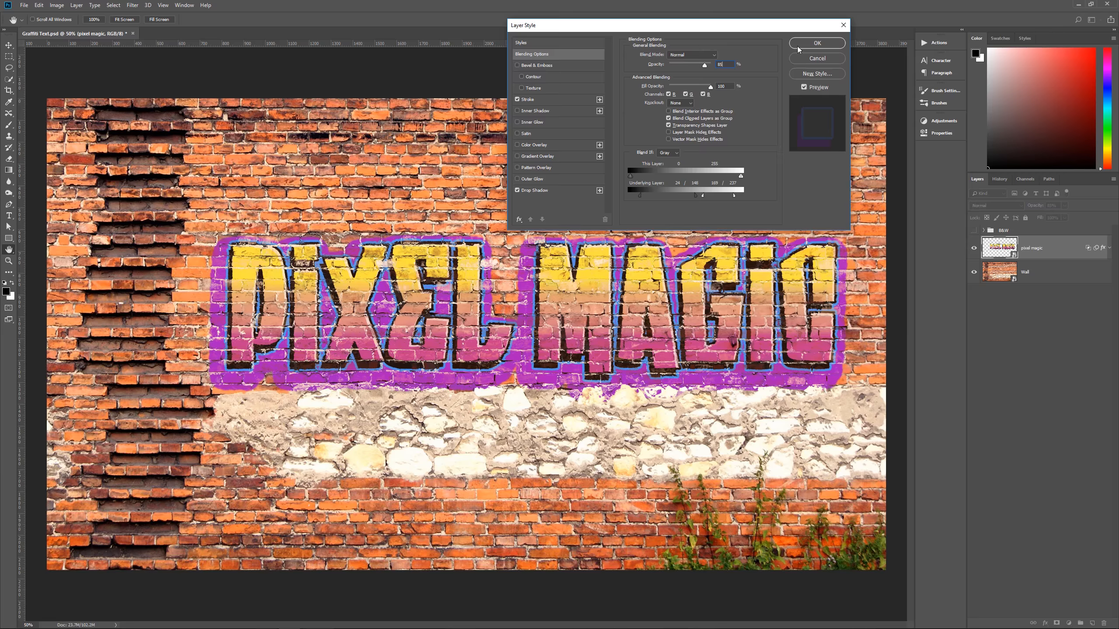
Try the Overlay blend mode on the pixel magic layer and set it back to Normal
click(717, 55)
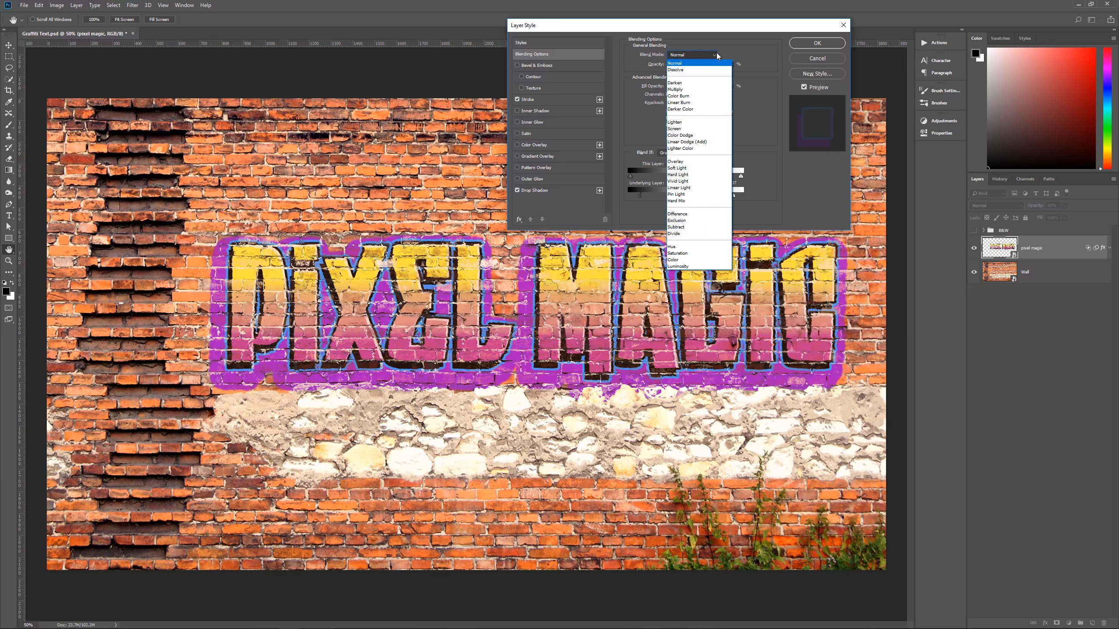
click(690, 162)
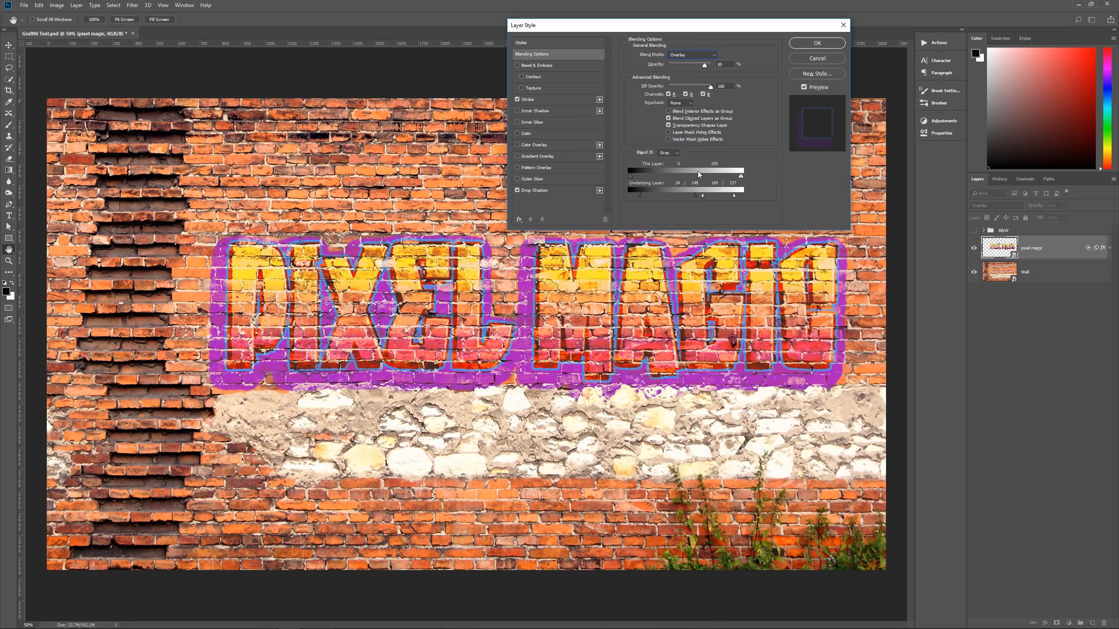
click(716, 55)
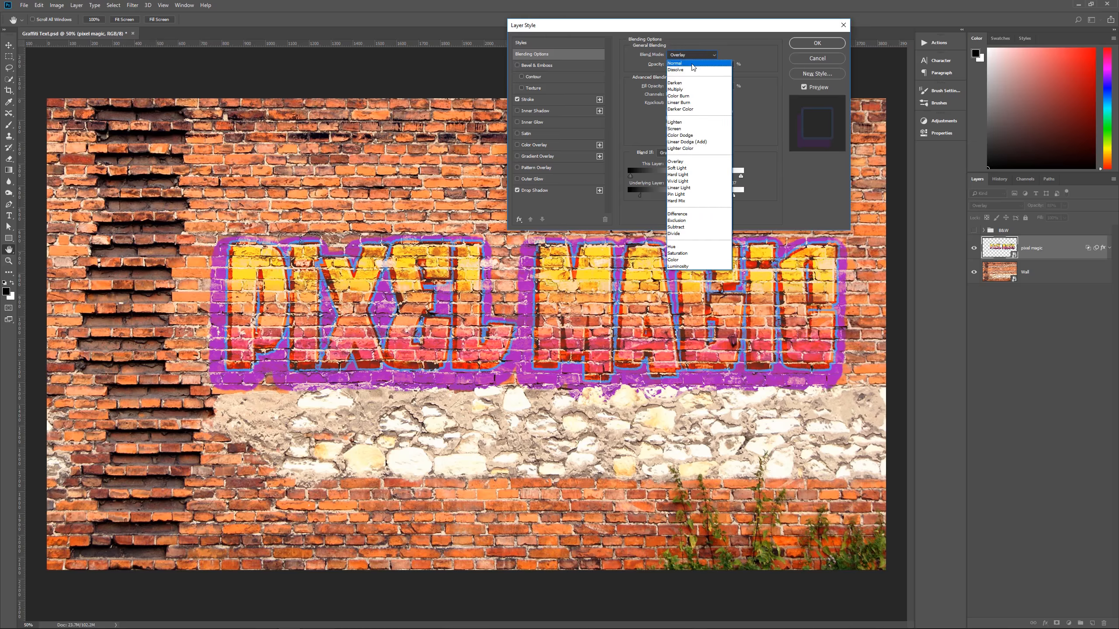
click(704, 60)
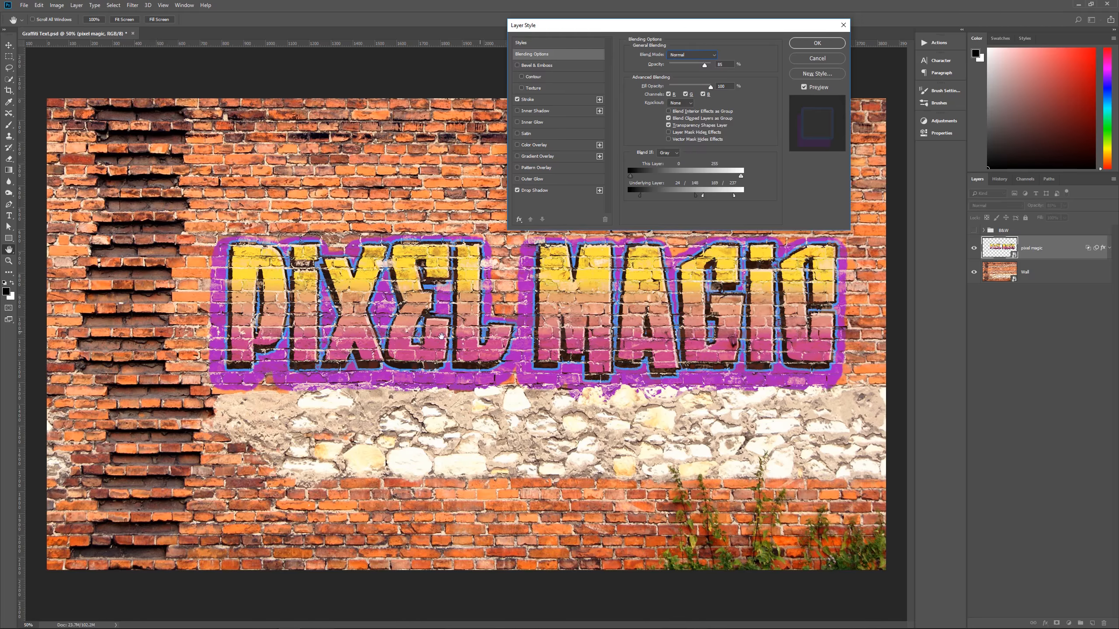
Apply the blending options and move the pixel magic text slightly down and to the right on the wall
click(817, 44)
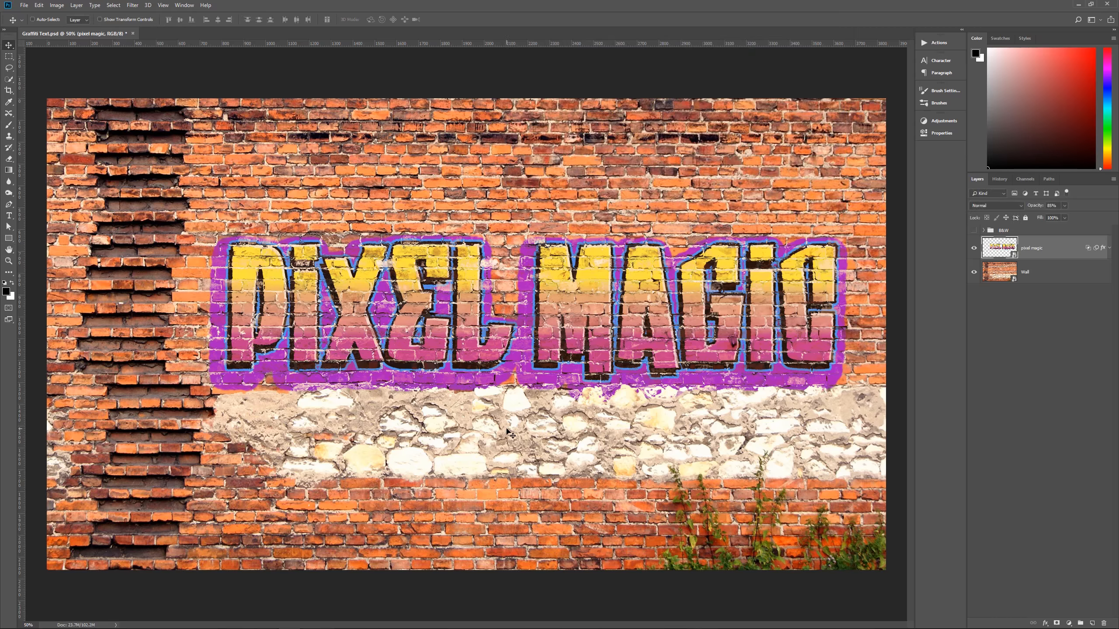
drag(547, 298, 555, 303)
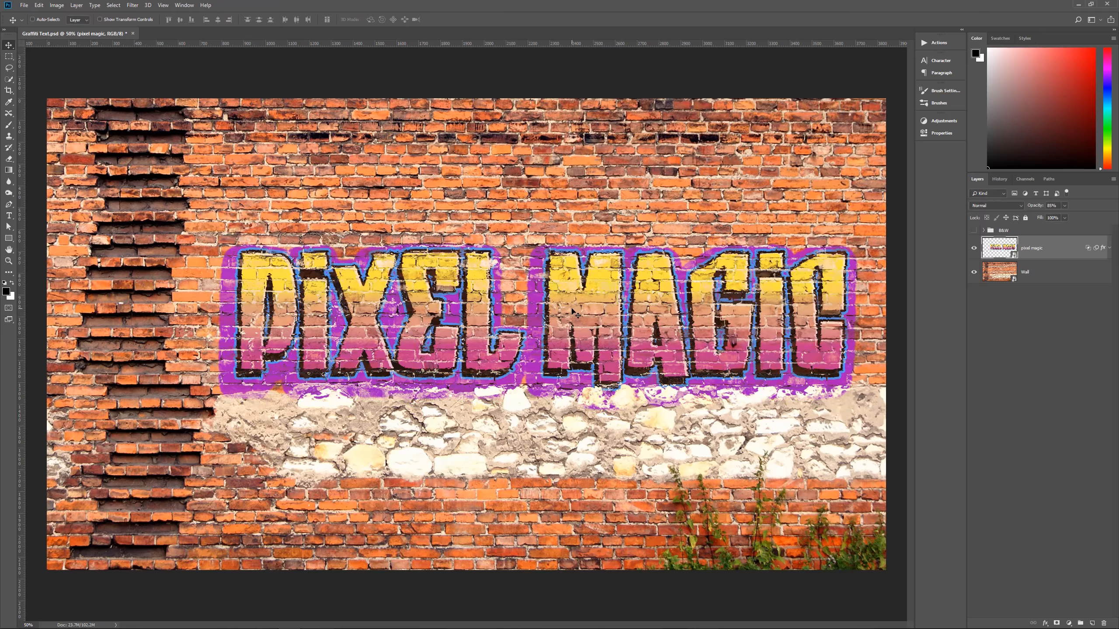